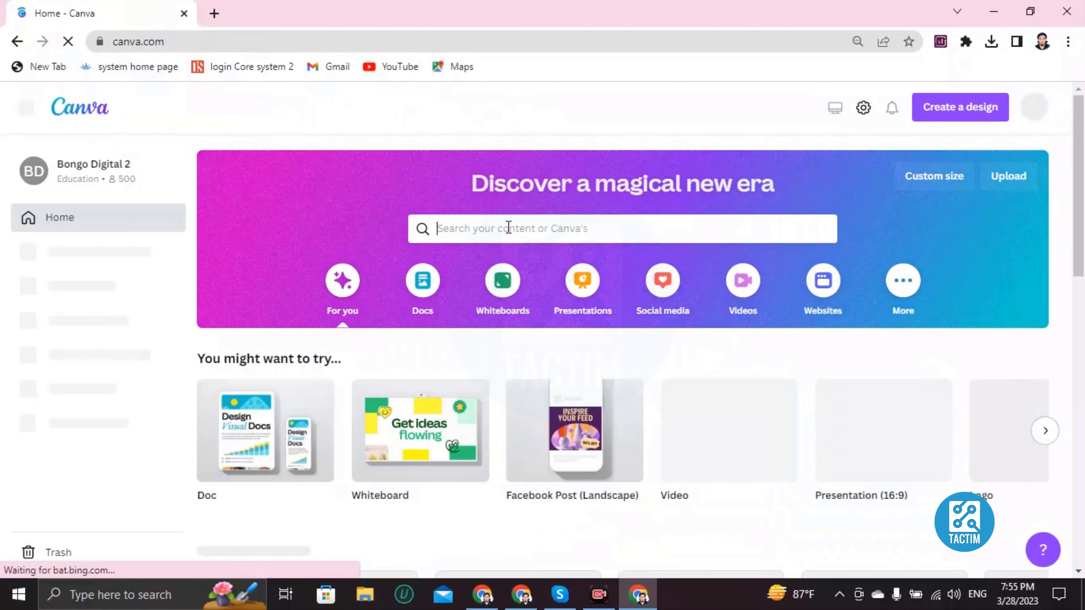
- Search Canva's templates for 'youtube logo'
left_click(509, 228)
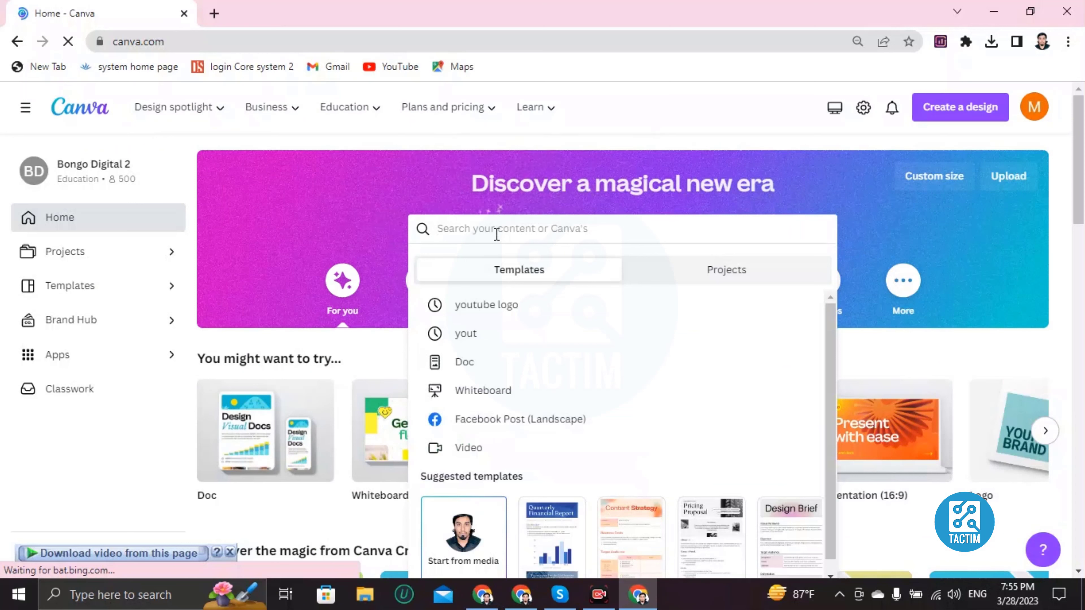
type("youtube ")
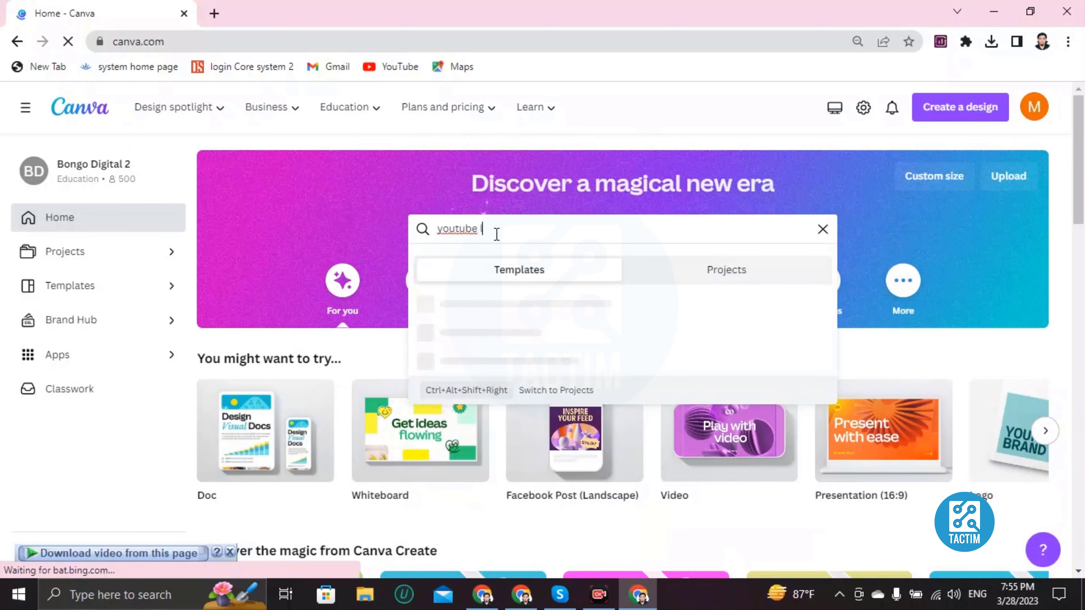
type("logo")
key("Return")
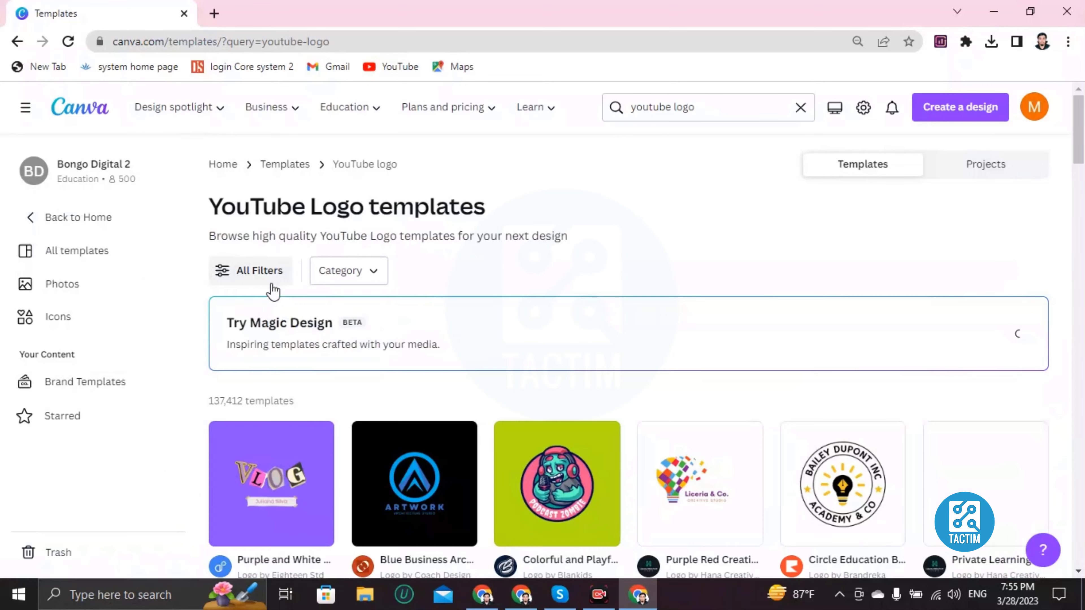
scroll(470, 338, "down", 3)
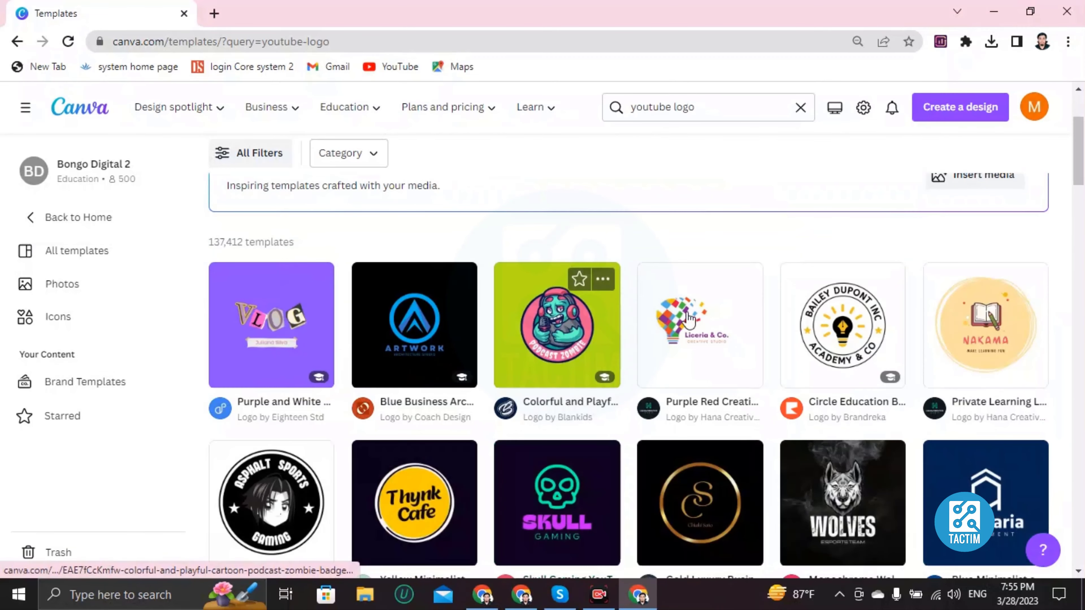
scroll(428, 367, "down", 5)
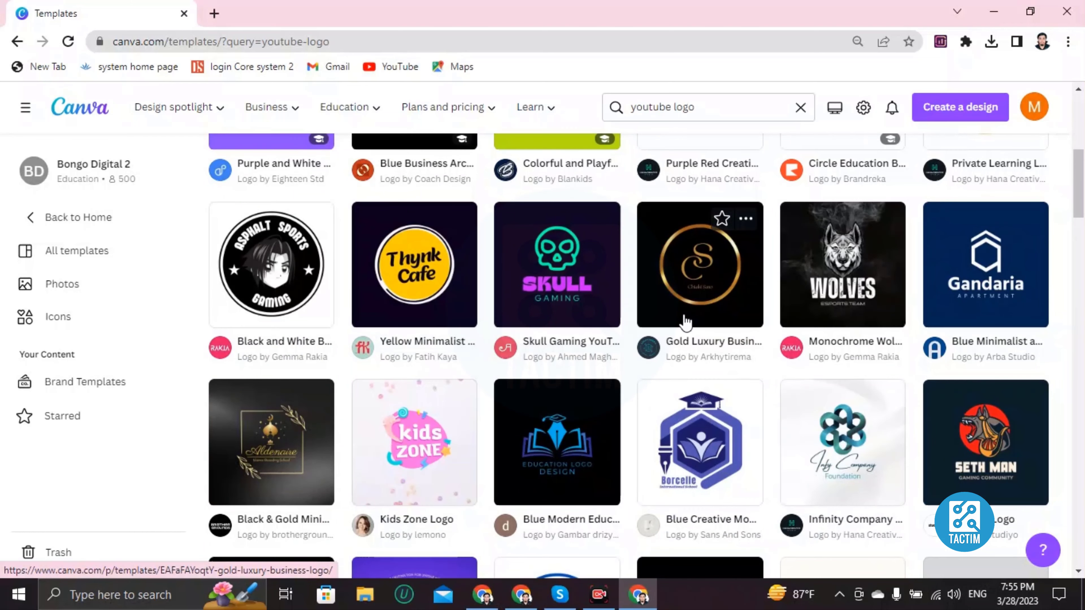
scroll(666, 333, "down", 2)
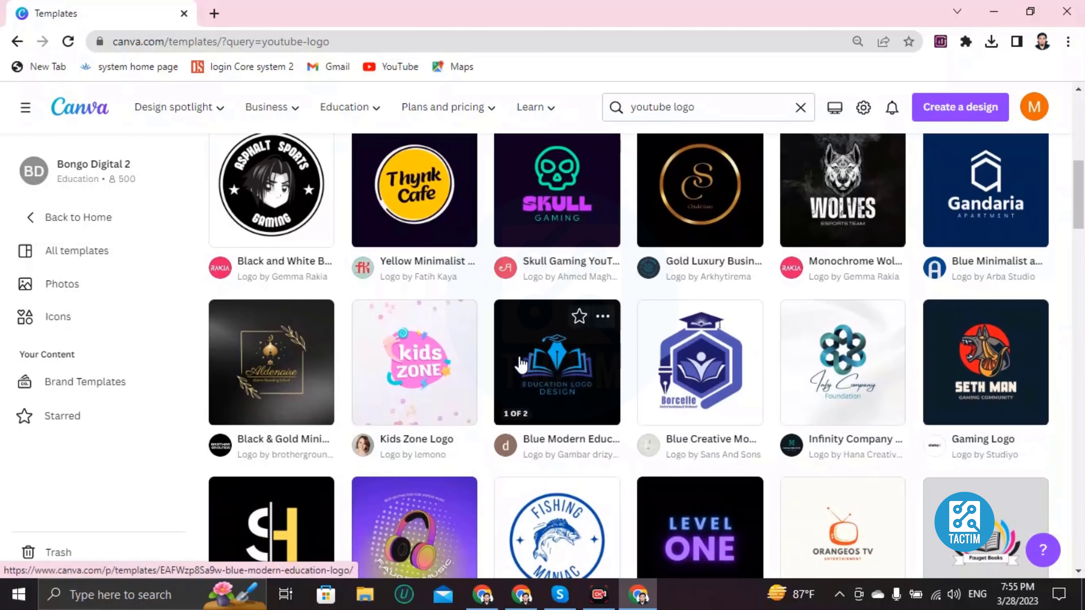
scroll(520, 363, "down", 5)
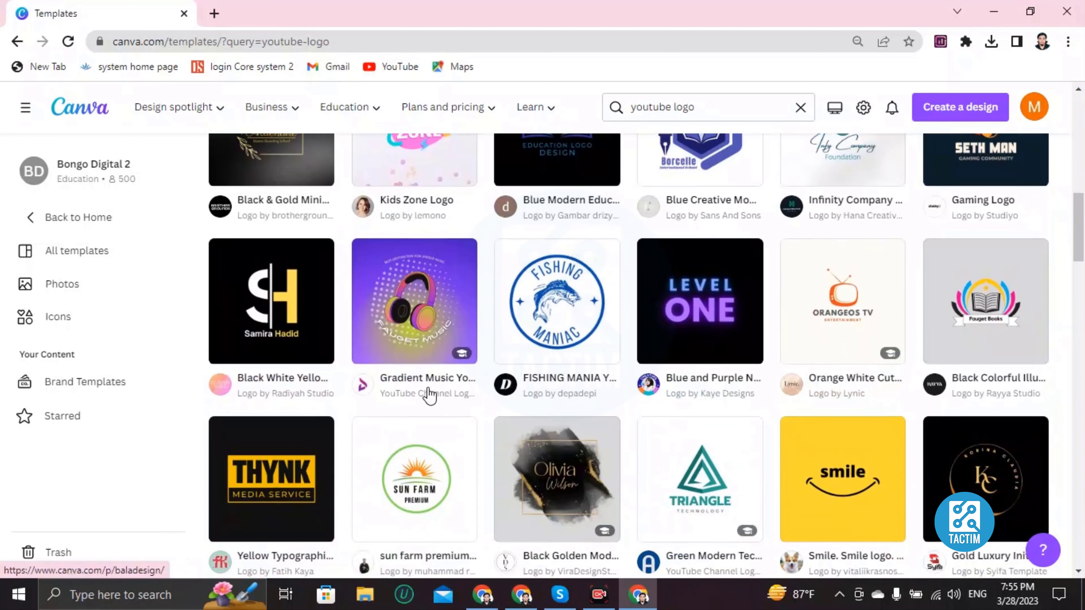
scroll(427, 387, "down", 2)
scroll(446, 383, "down", 2)
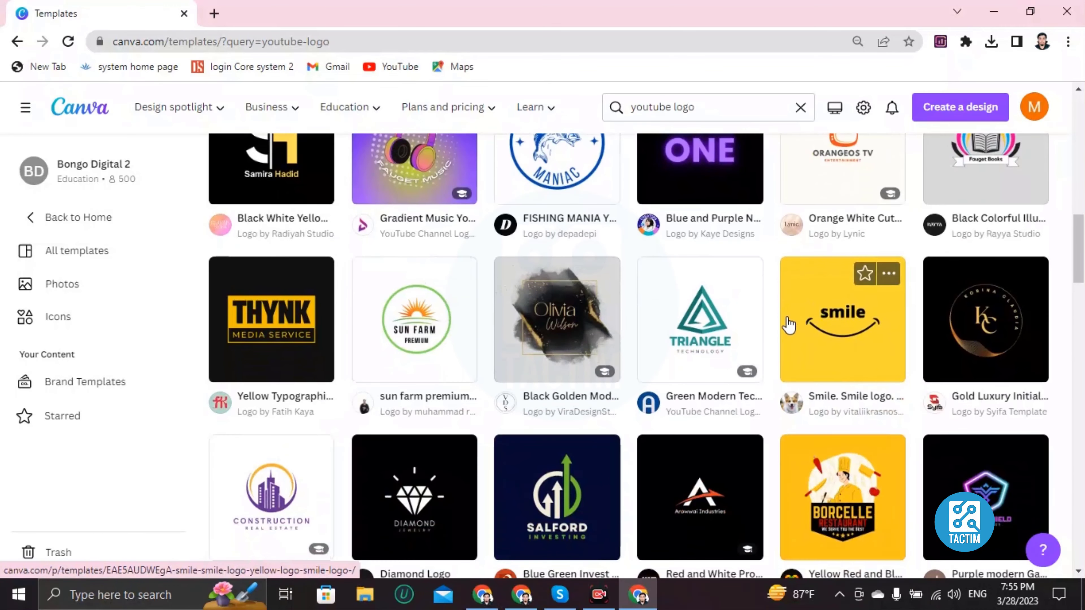
scroll(611, 412, "down", 17)
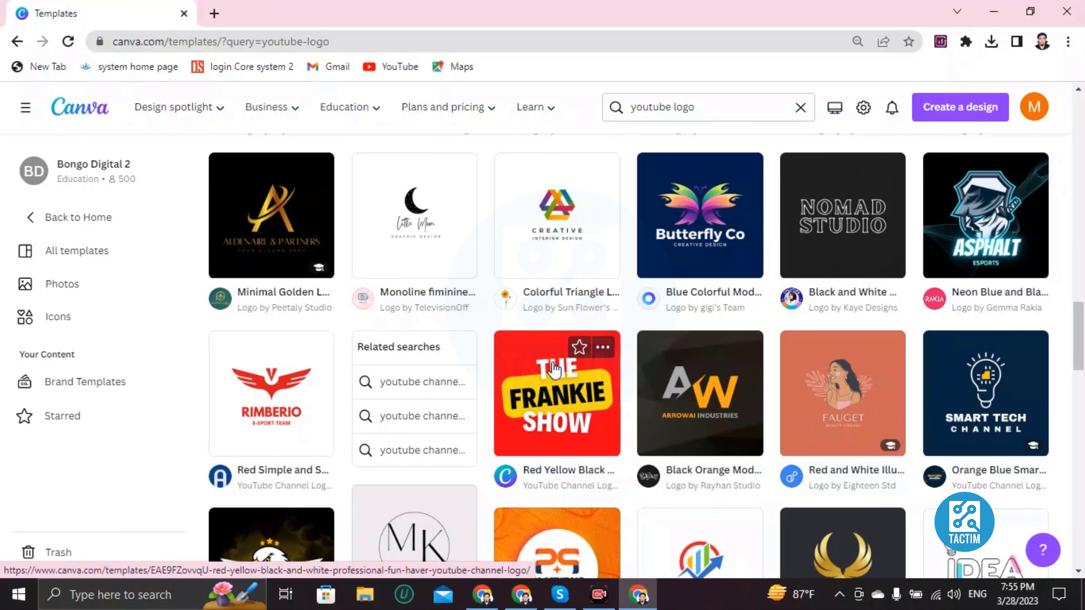
scroll(554, 368, "down", 8)
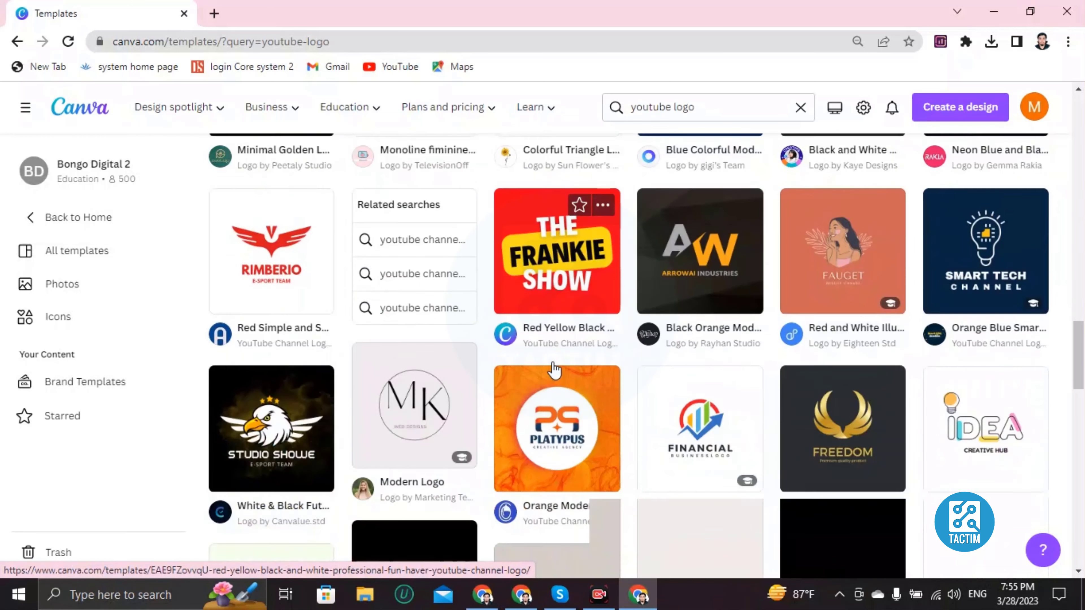
scroll(554, 363, "down", 6)
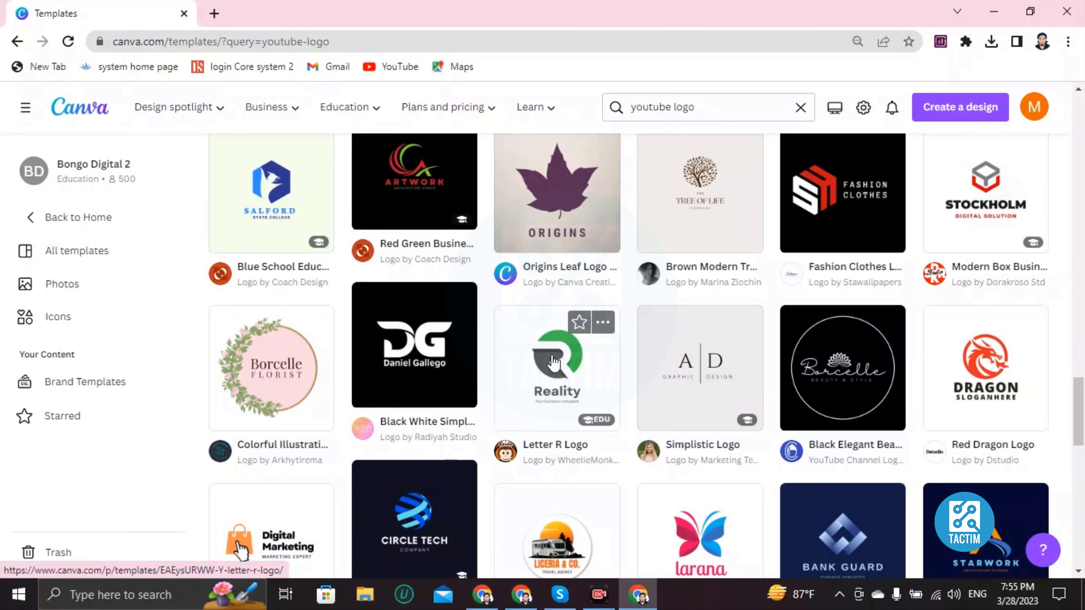
scroll(555, 362, "up", 15)
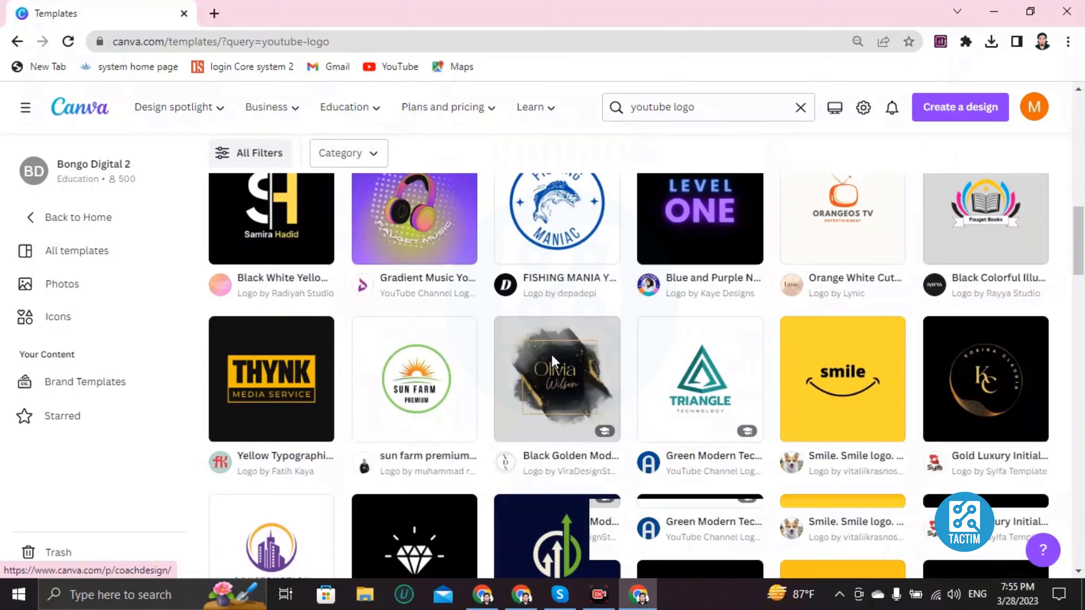
scroll(553, 361, "up", 8)
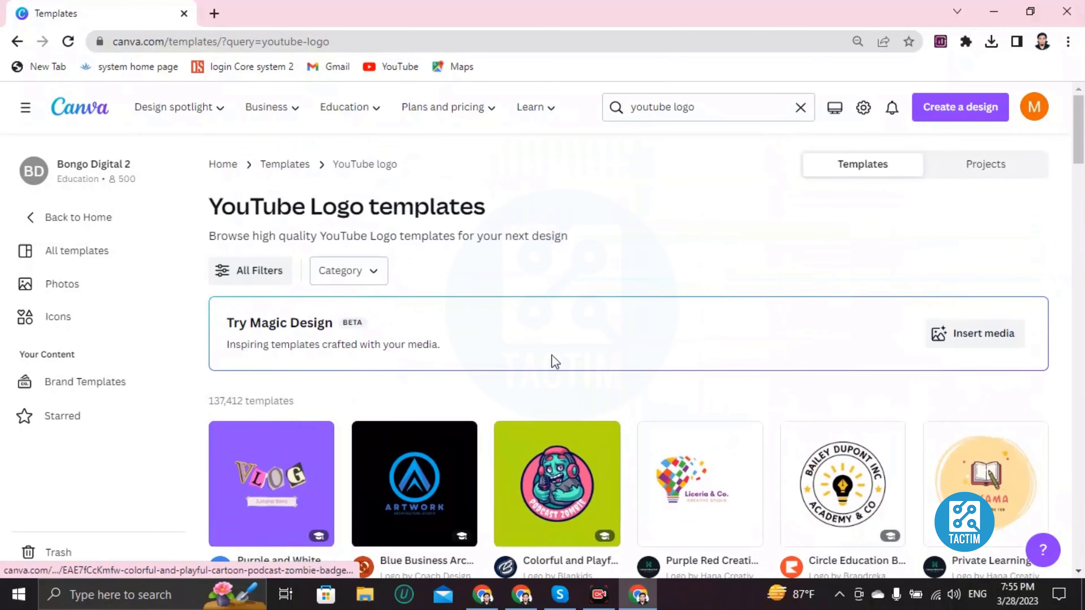
scroll(542, 368, "down", 4)
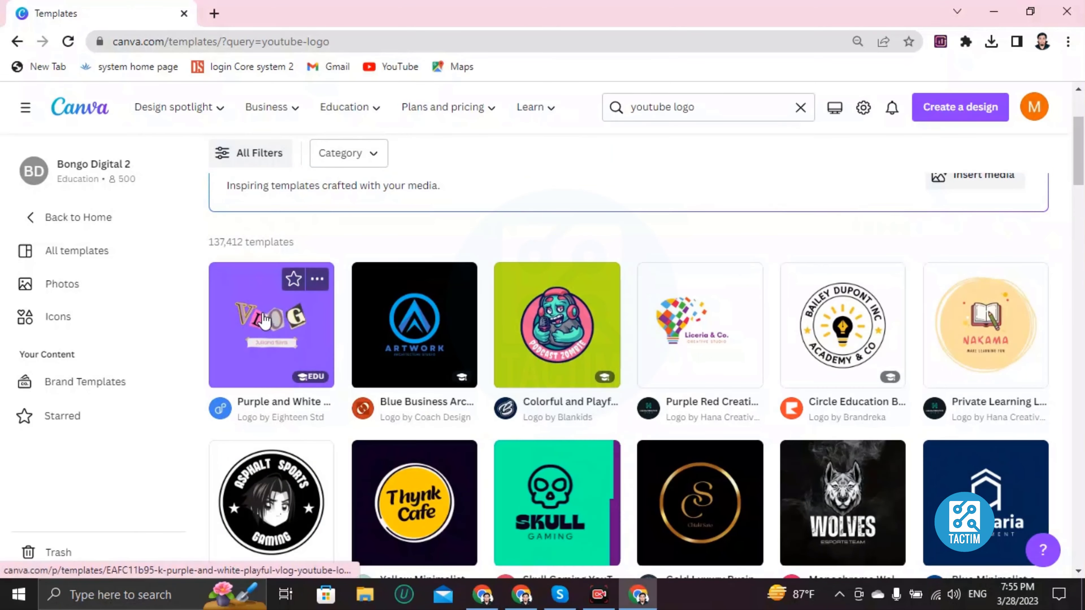
- Open the Purple and White Playful Vlog YouTube Logo template as an editable design
left_click(276, 328)
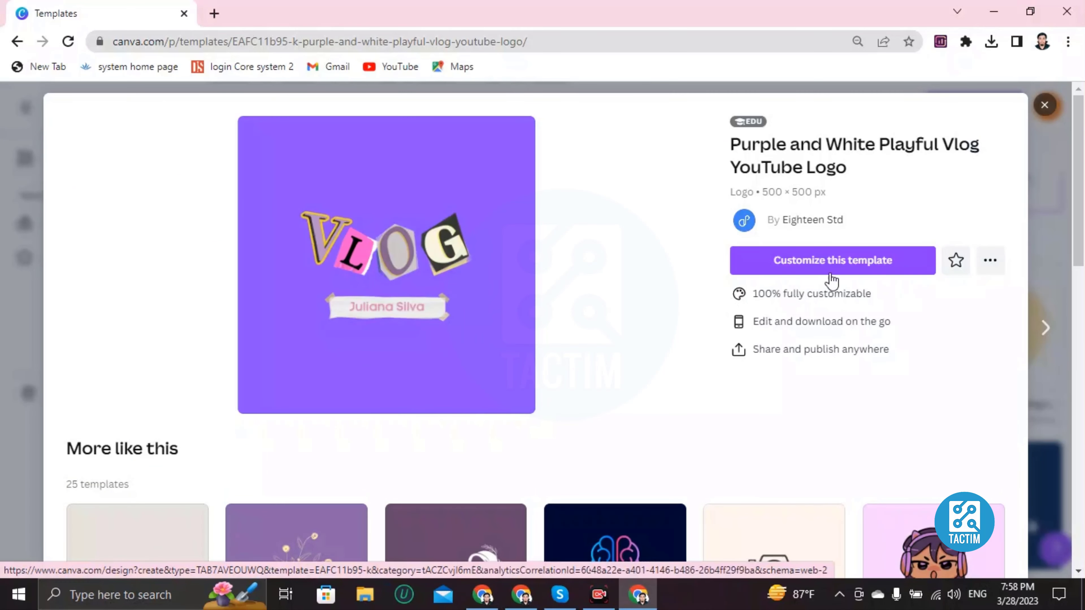
left_click(797, 268)
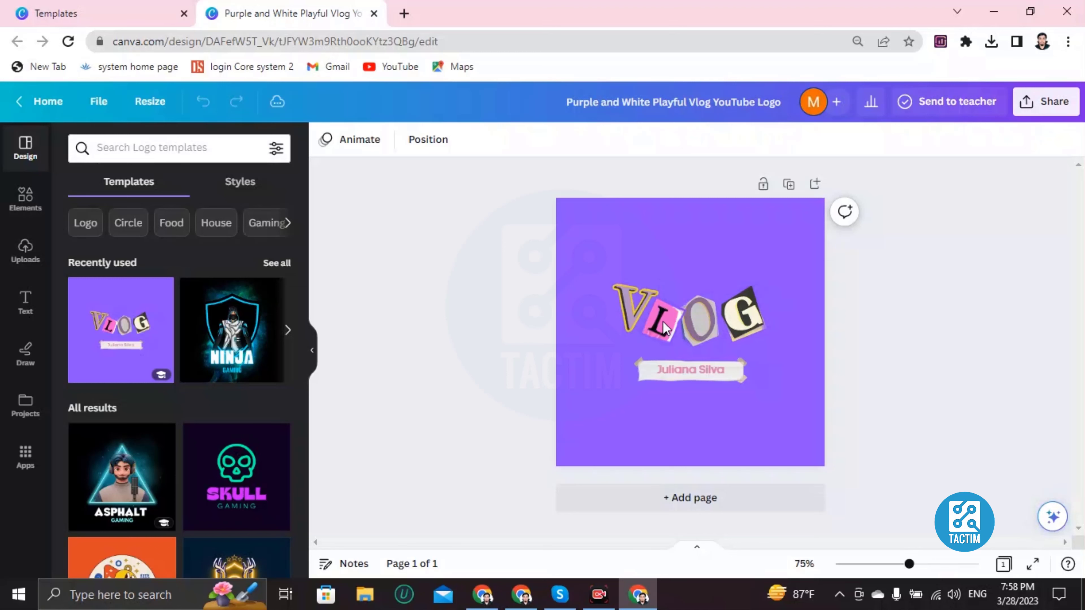
left_click(628, 311)
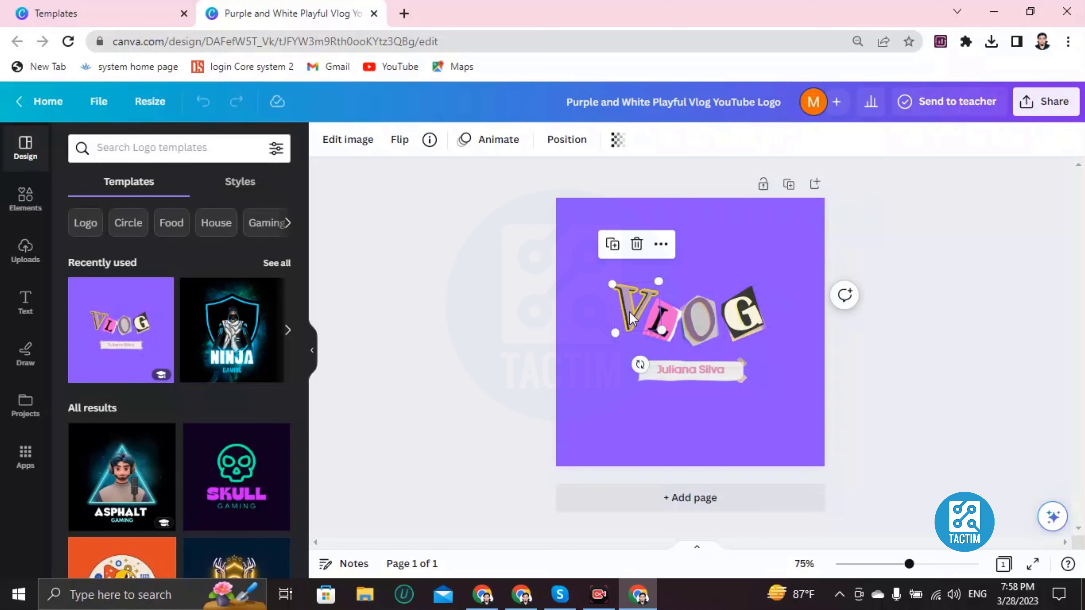
double_click(629, 312)
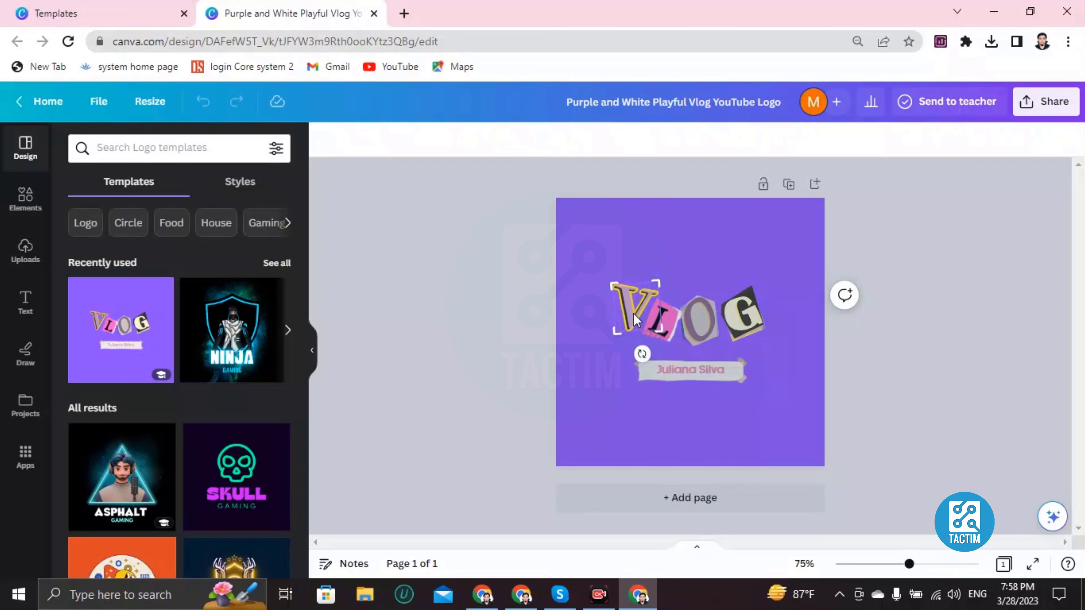
left_click(655, 384)
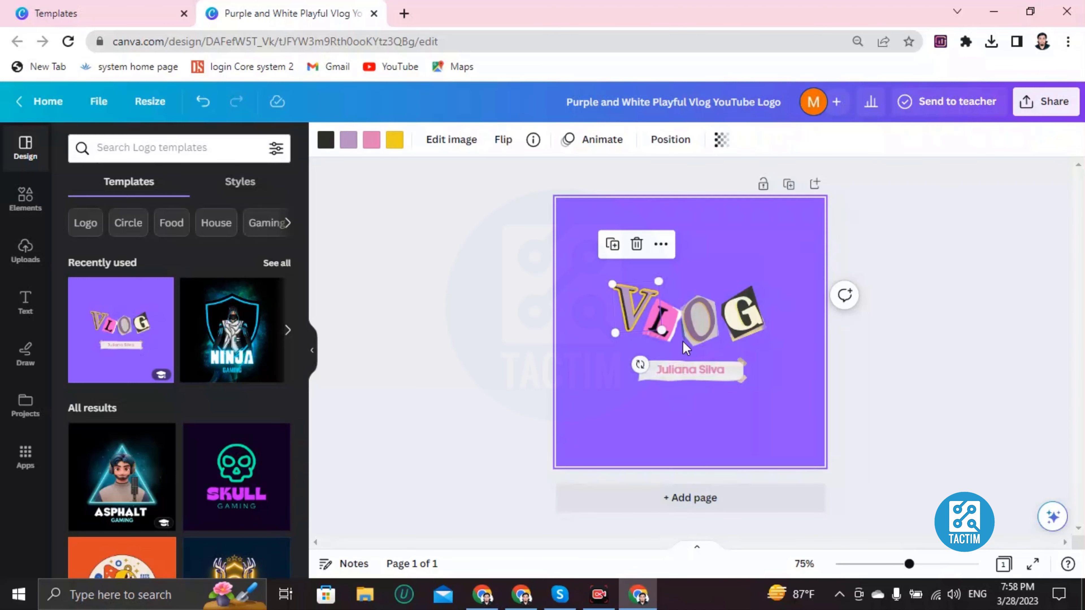
key("Delete")
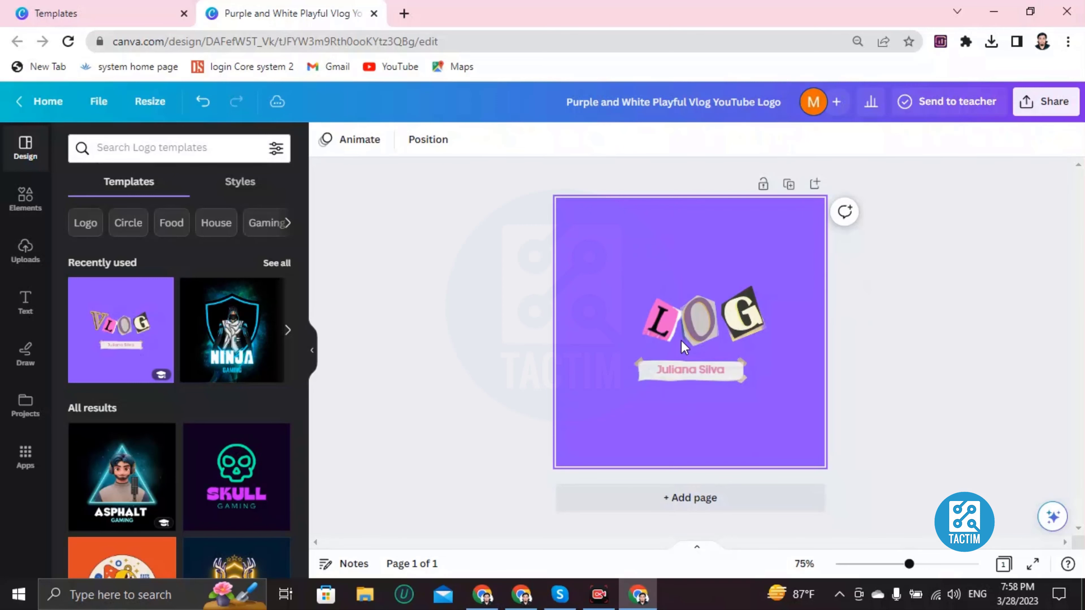
left_click(203, 102)
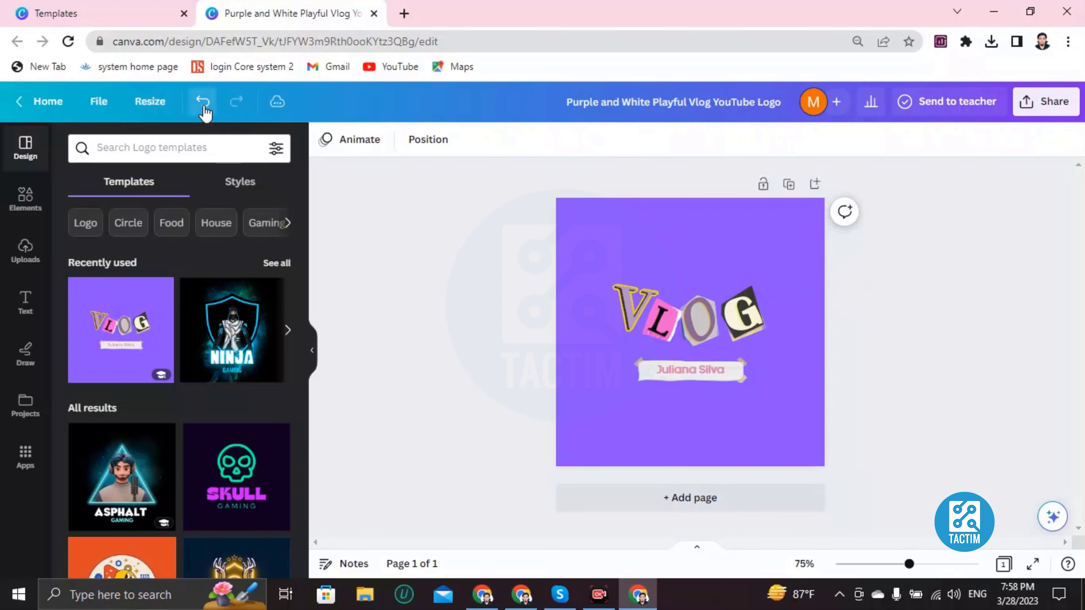
left_click(632, 303)
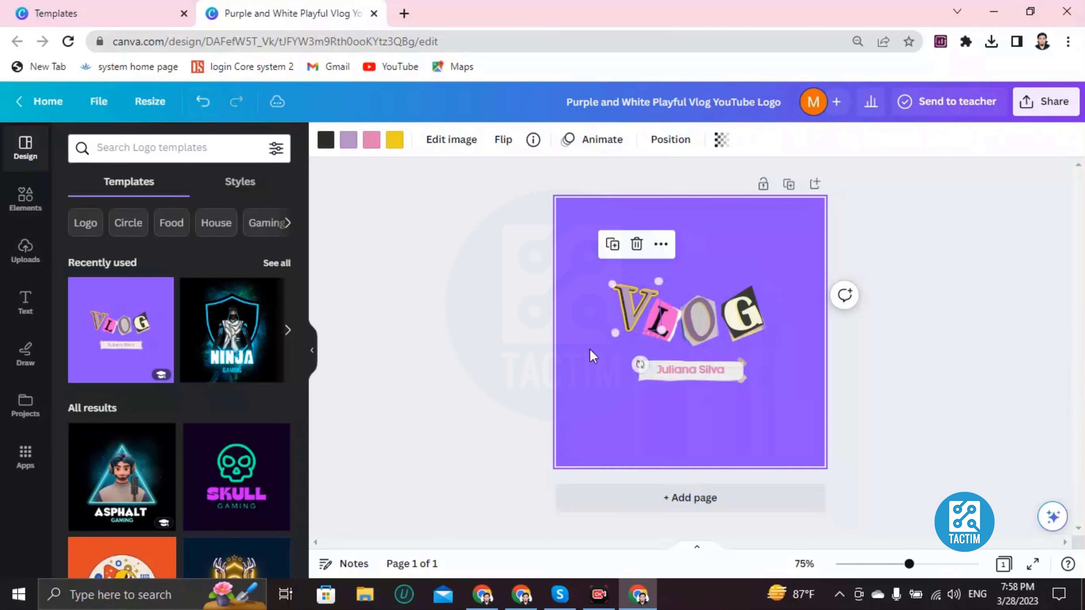
- Recolour the V letter of VLOG teal after trying purple and green
left_click(325, 144)
scroll(169, 421, "down", 4)
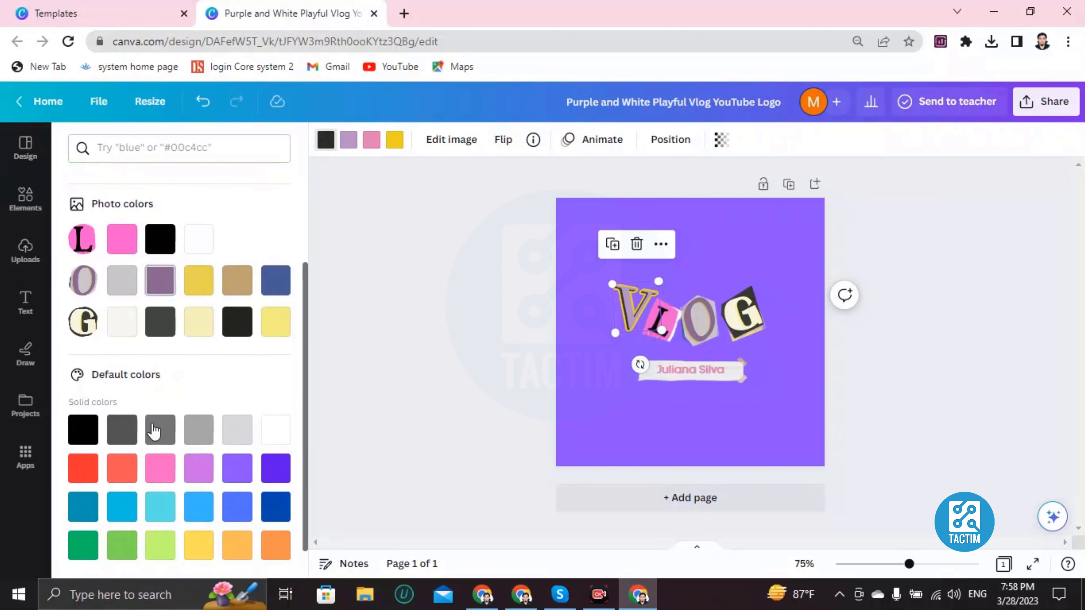
left_click(236, 430)
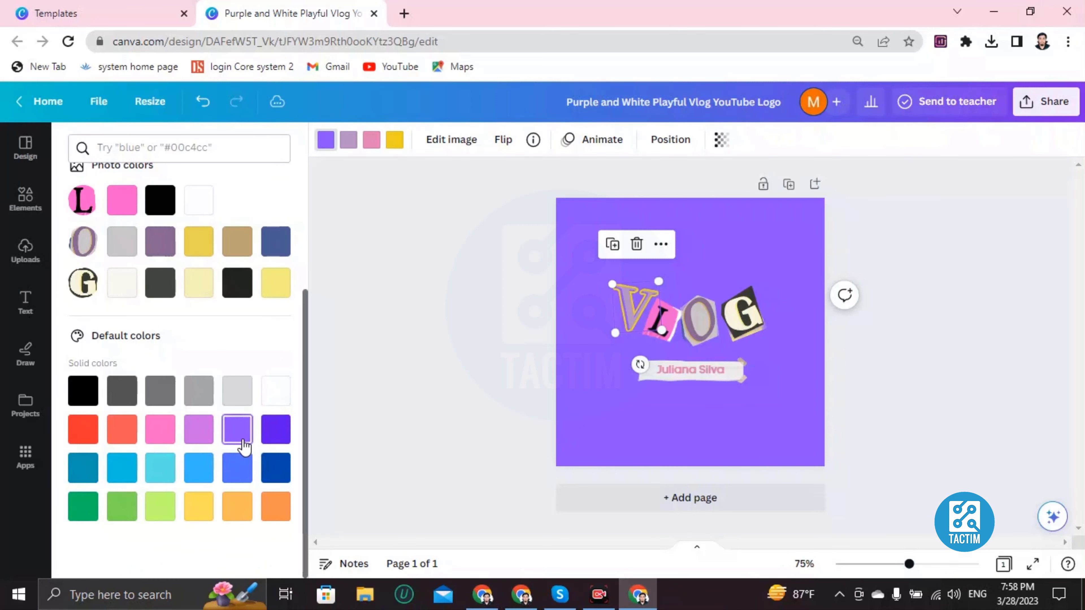
left_click(81, 506)
left_click(83, 466)
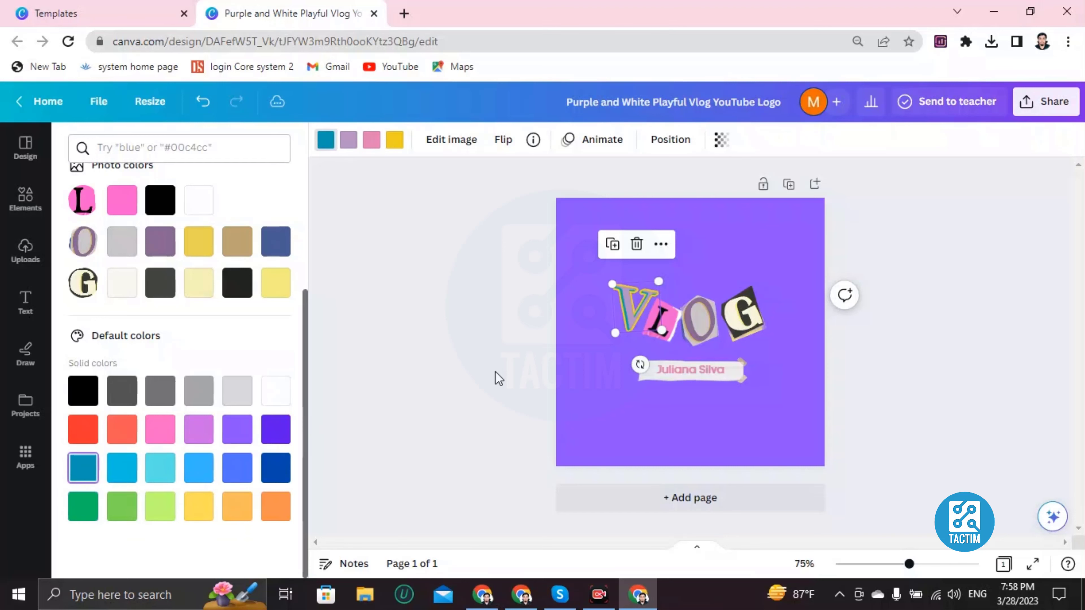
left_click(694, 331)
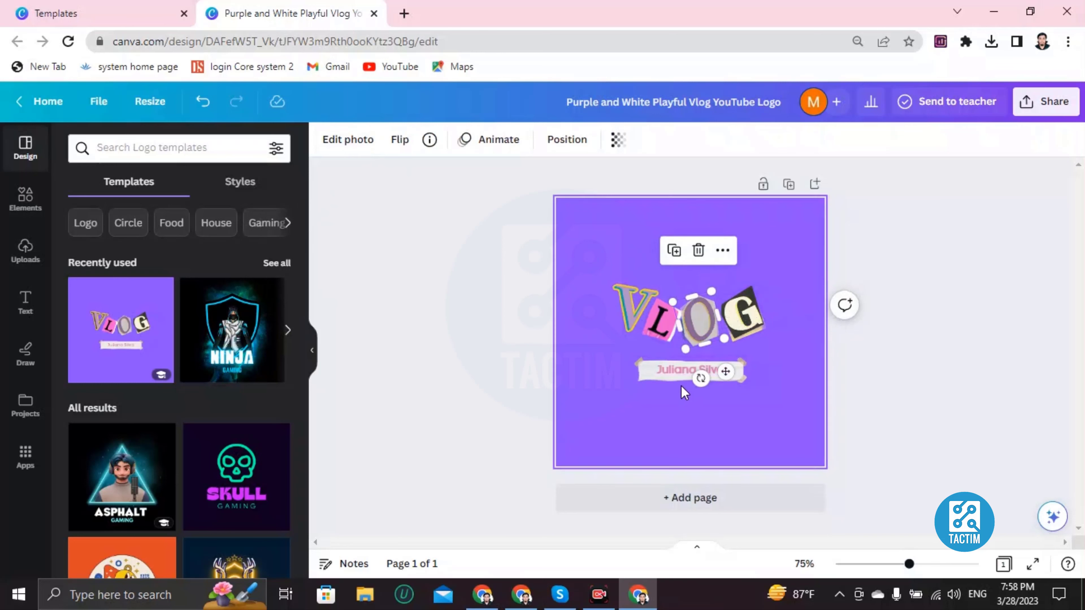
- Replace the solid purple page background with the navy gradient after trying gold and silver
left_click(615, 237)
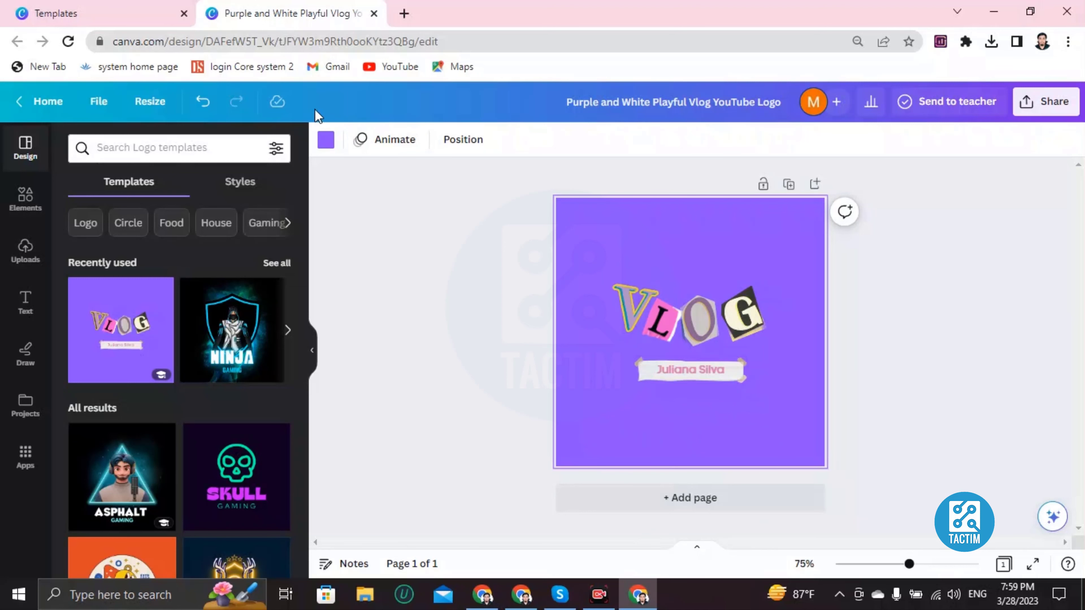
left_click(324, 140)
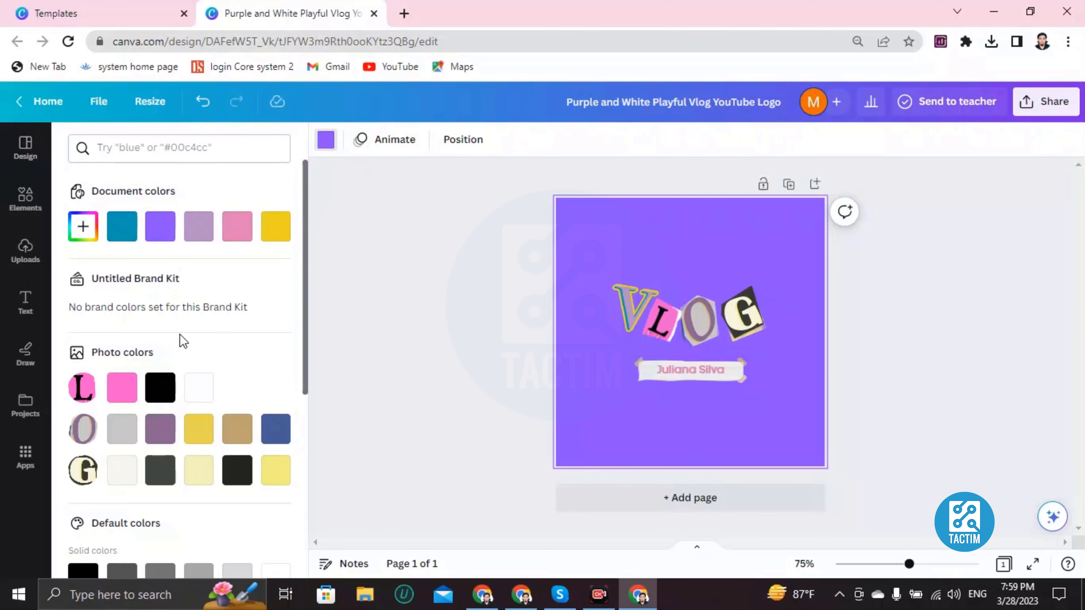
scroll(179, 337, "down", 5)
scroll(166, 387, "down", 2)
left_click(121, 429)
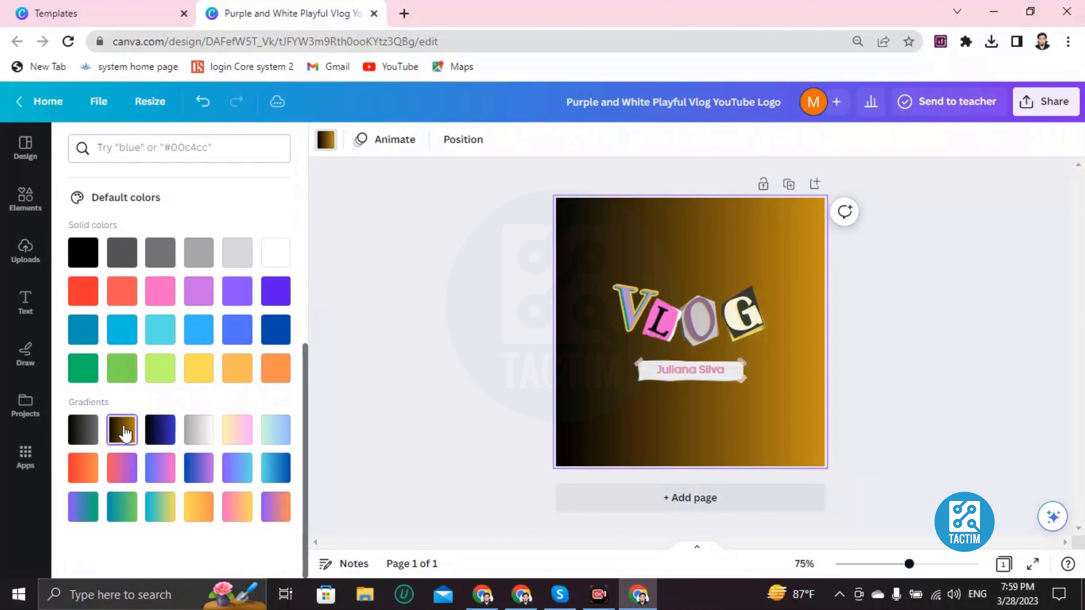
left_click(171, 428)
left_click(201, 429)
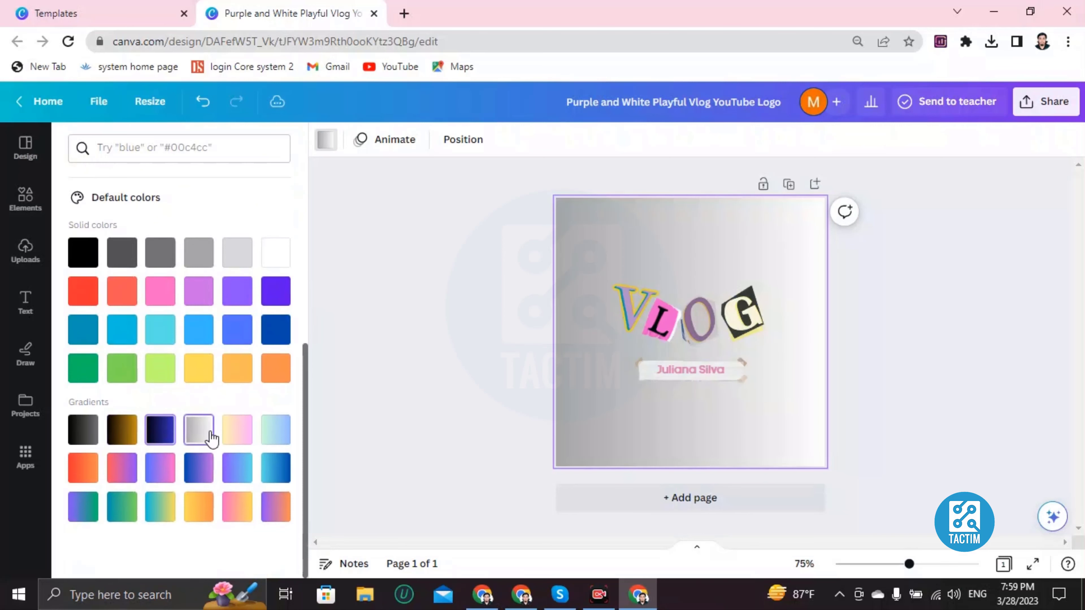
left_click(160, 429)
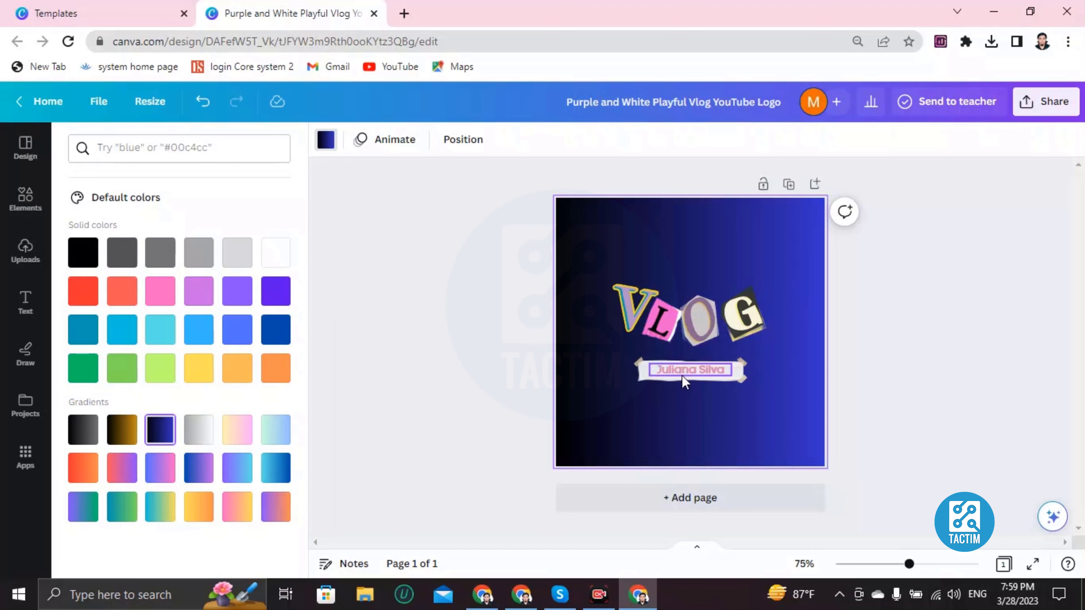
- Replace the banner's sample name with the owner's name in capitals
double_click(695, 369)
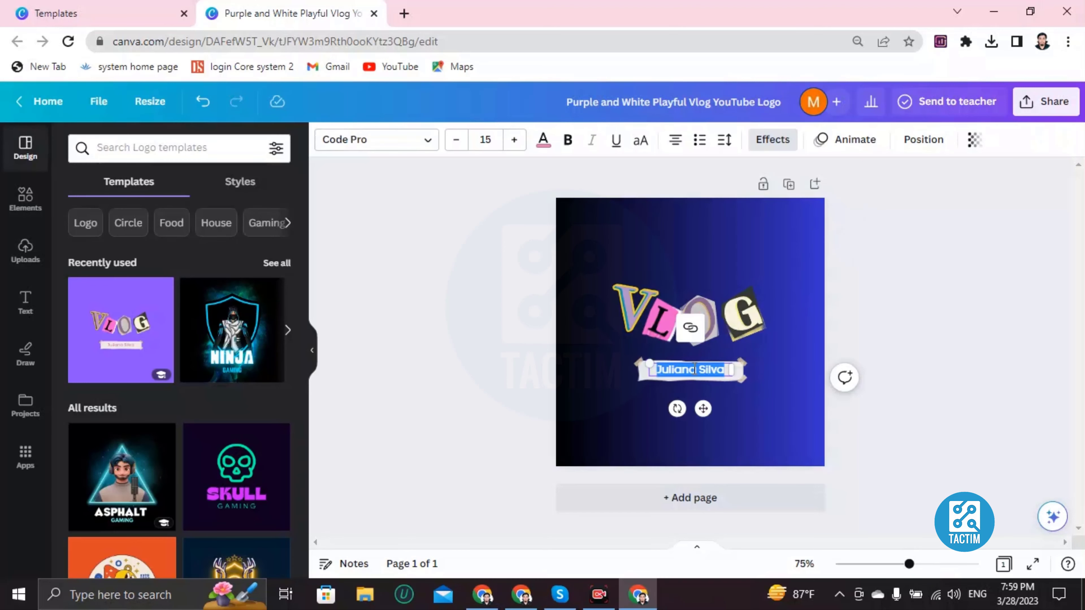
key("BackSpace")
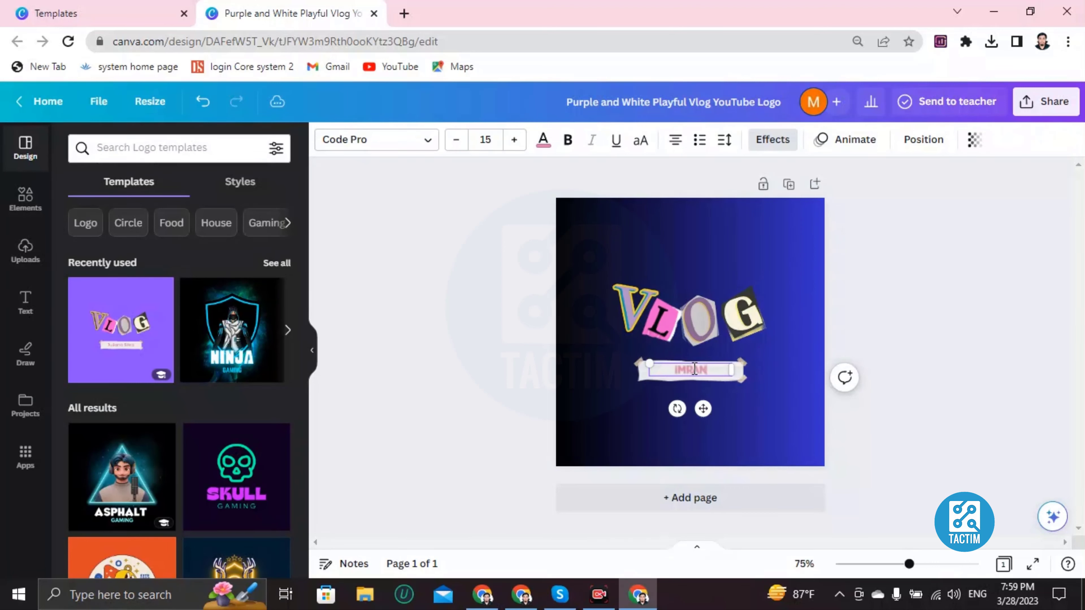
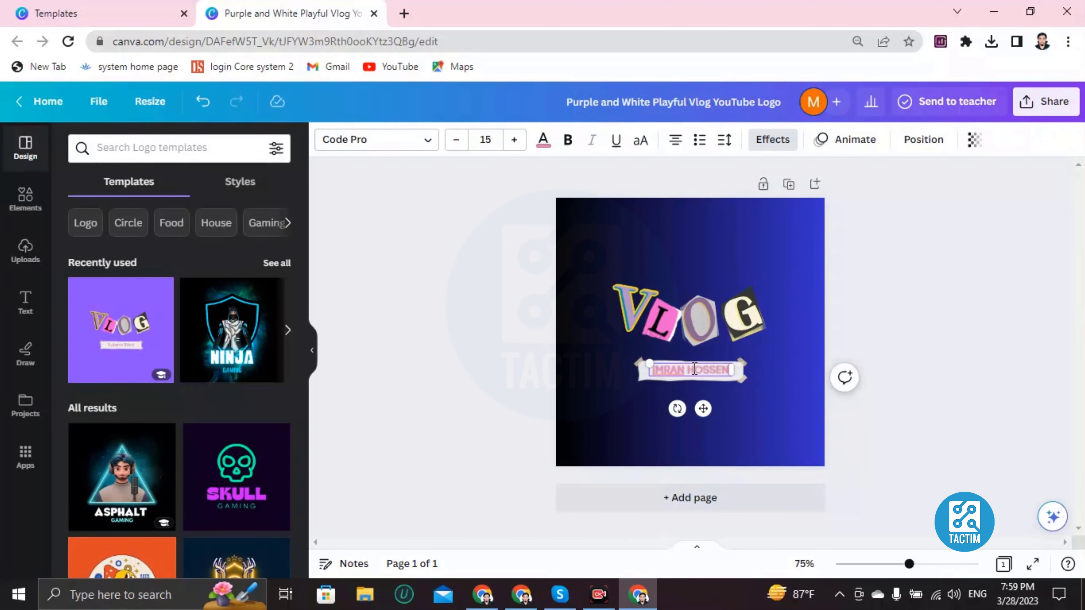
- Select the whole new name text on the banner for restyling
double_click(695, 368)
triple_click(682, 372)
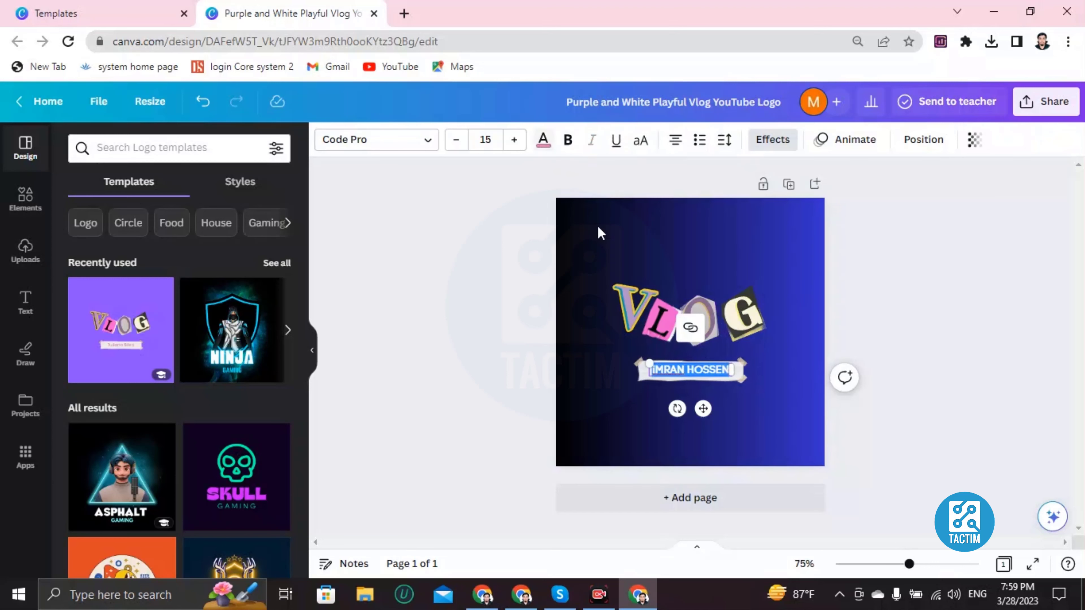
left_click(661, 387)
left_click(679, 371)
left_click(680, 370)
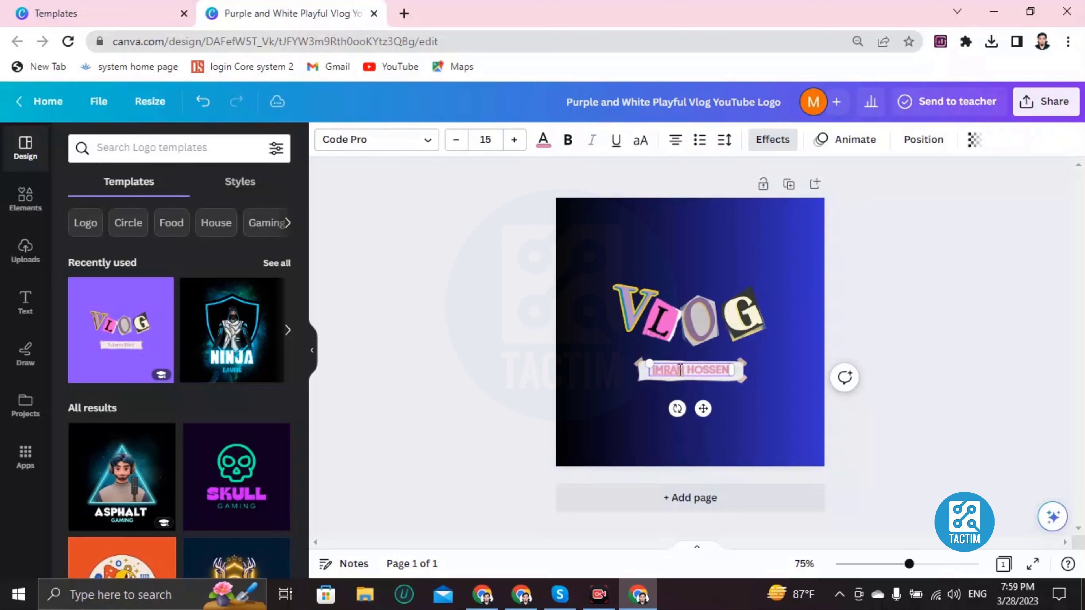
triple_click(680, 370)
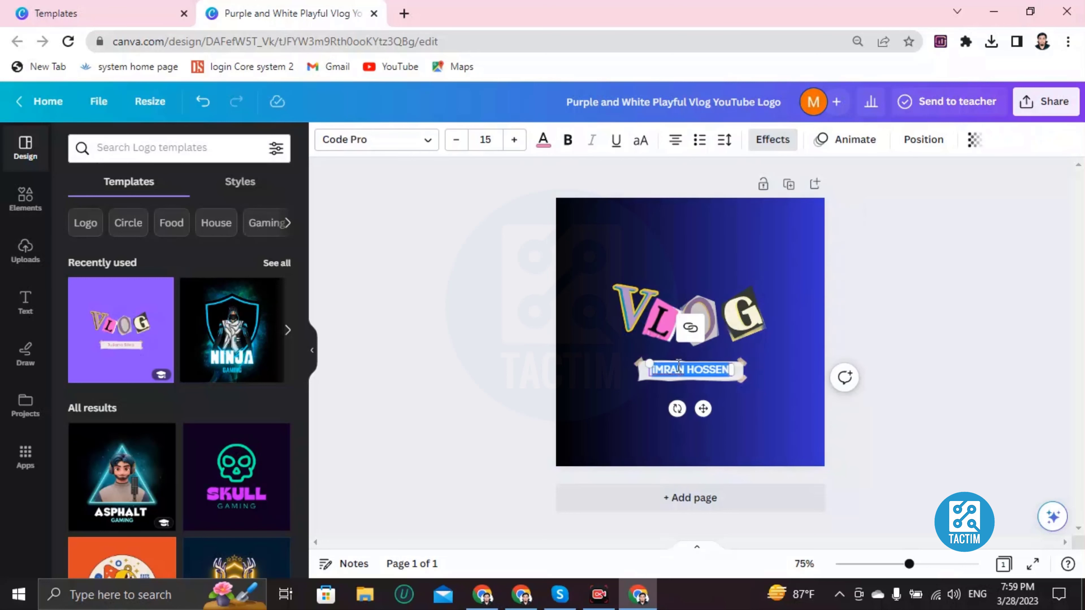
- Change the owner's name text on the banner from pink to black
left_click(543, 145)
scroll(187, 455, "down", 4)
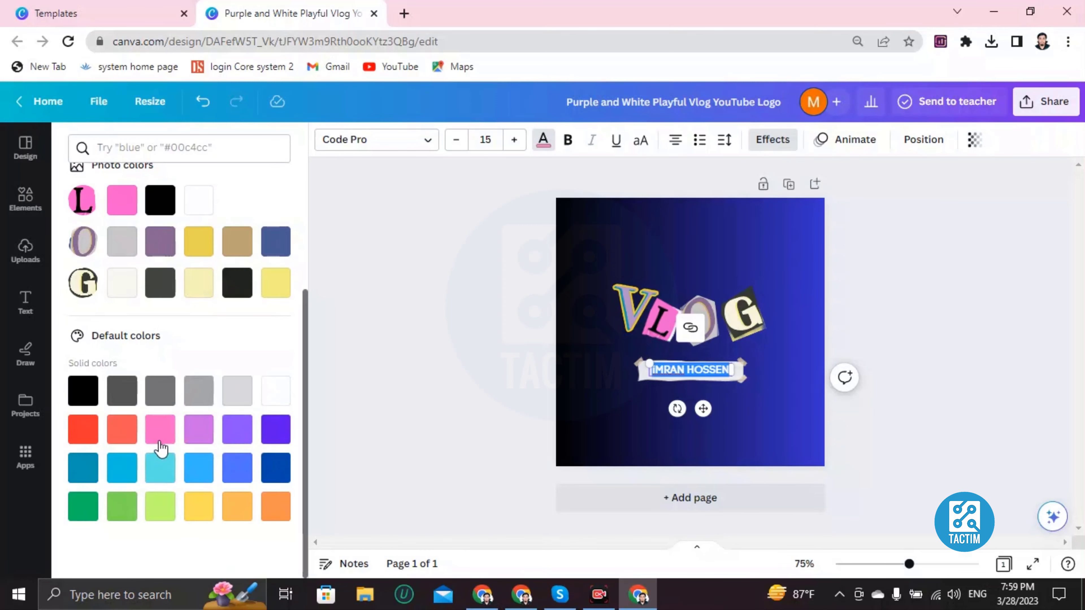
left_click(81, 389)
left_click(558, 392)
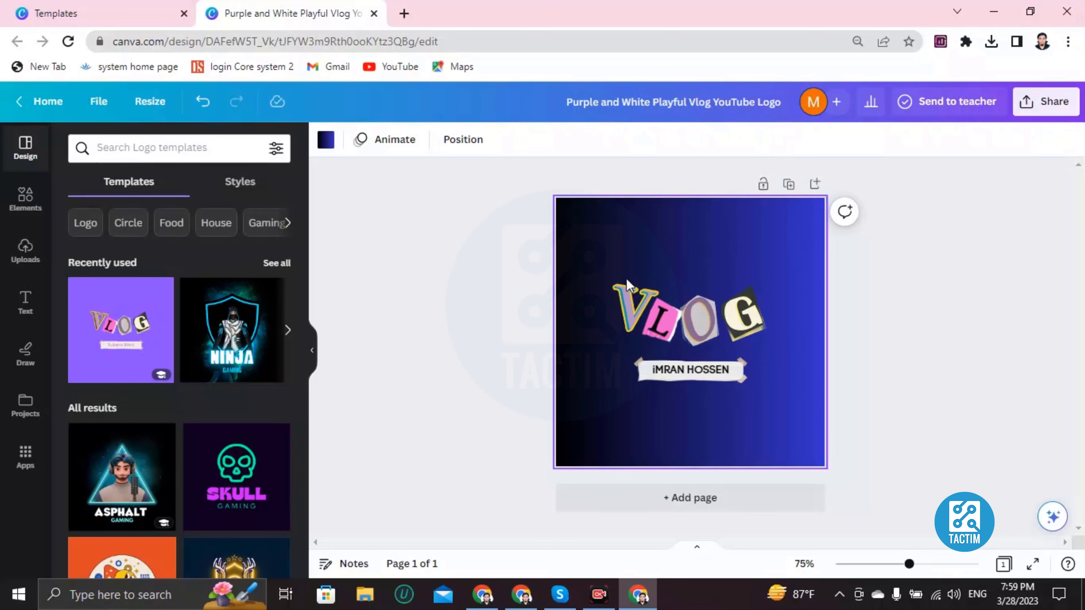
- Add an 'Add a heading' text box and move it to the top of the page
left_click(26, 301)
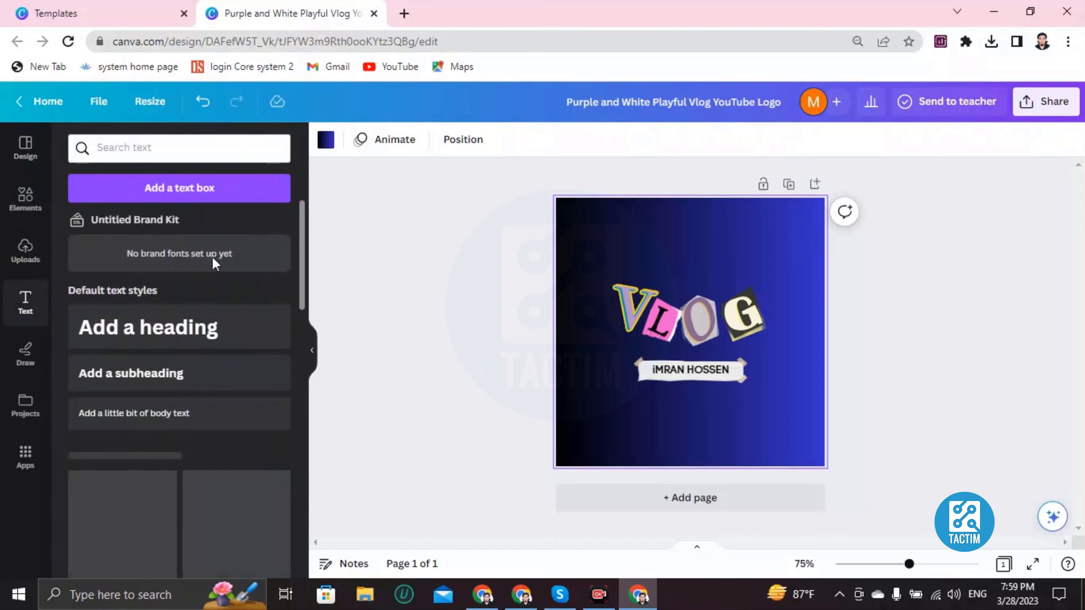
scroll(189, 445, "down", 5)
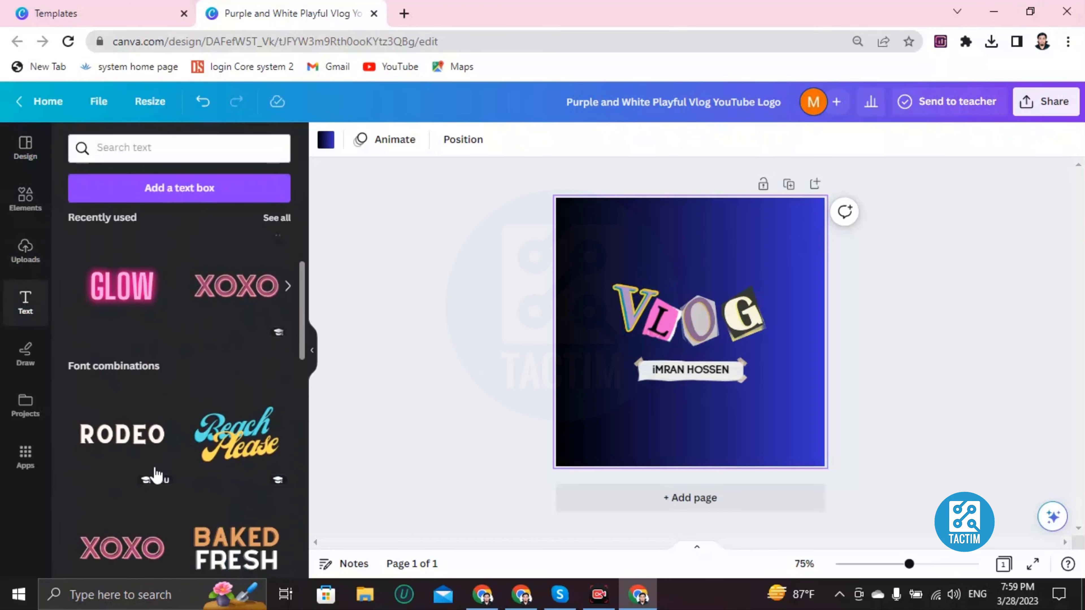
scroll(164, 467, "down", 8)
scroll(173, 482, "up", 15)
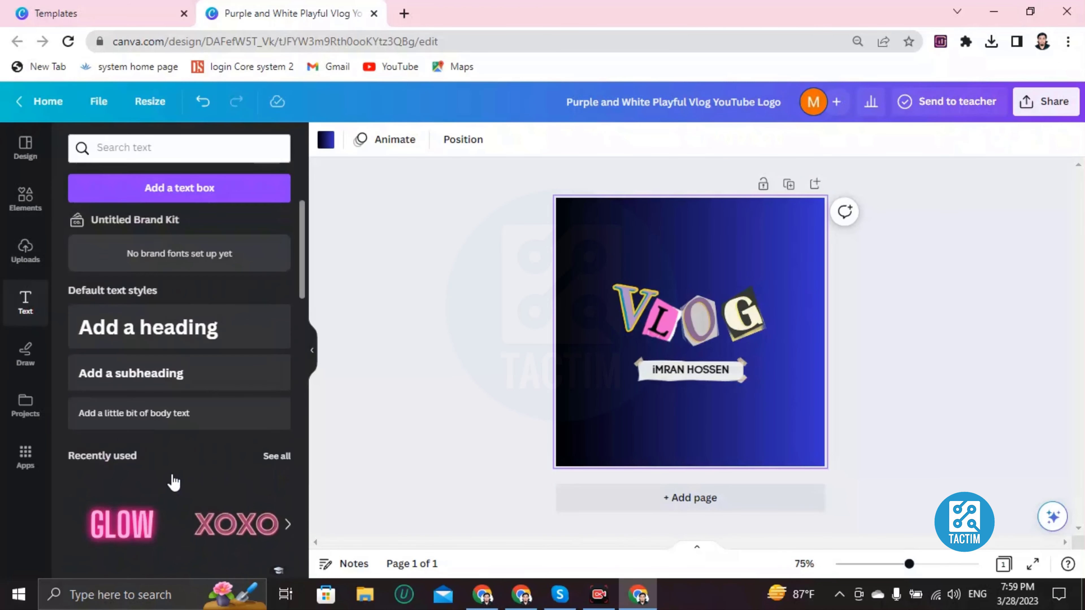
left_click(131, 343)
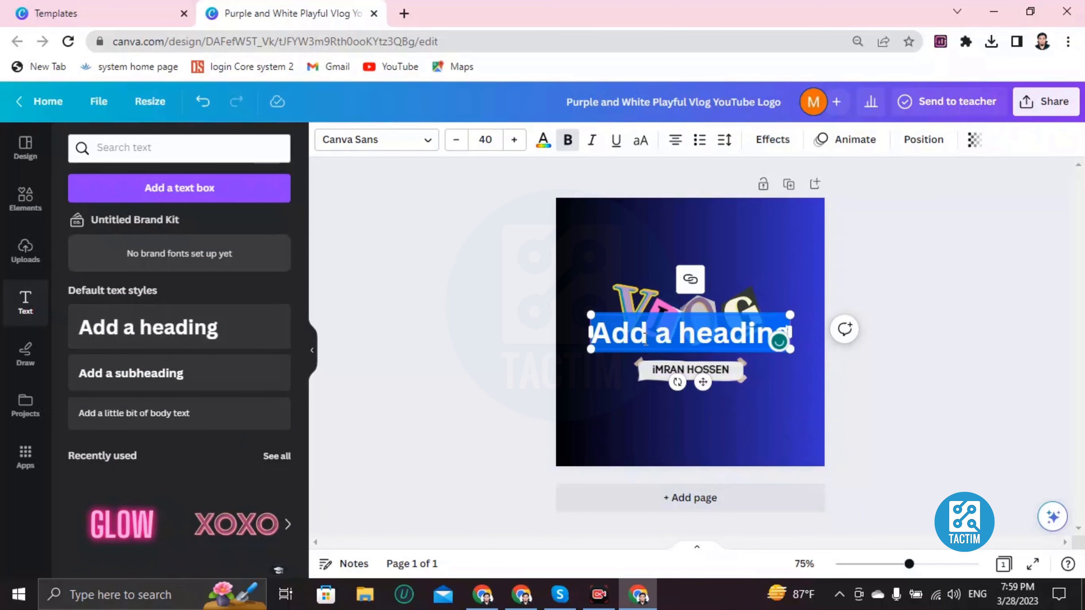
left_click(638, 334)
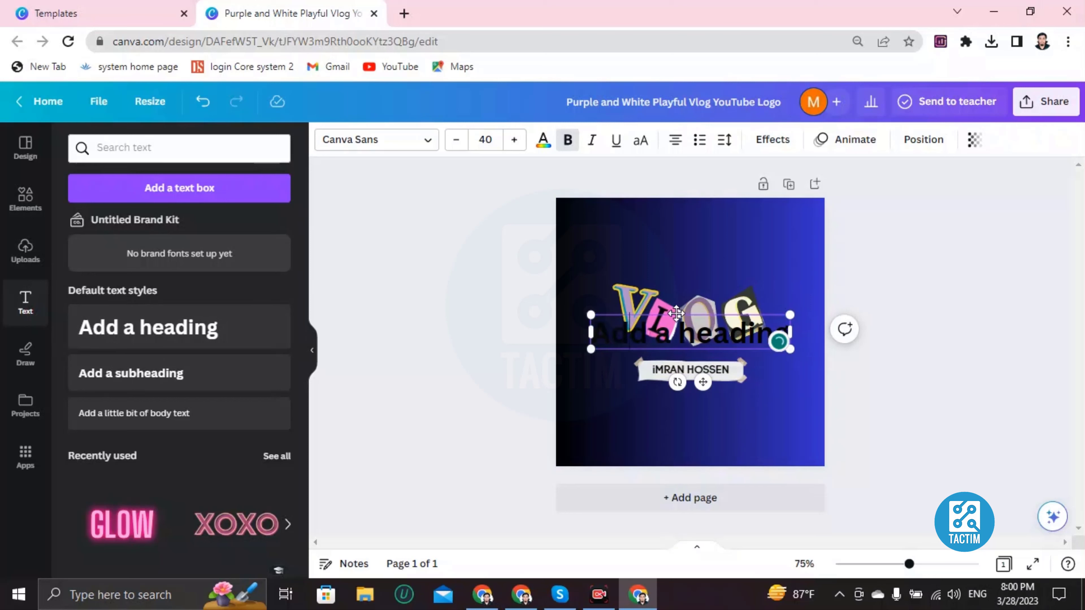
left_click_drag(676, 312, 675, 305)
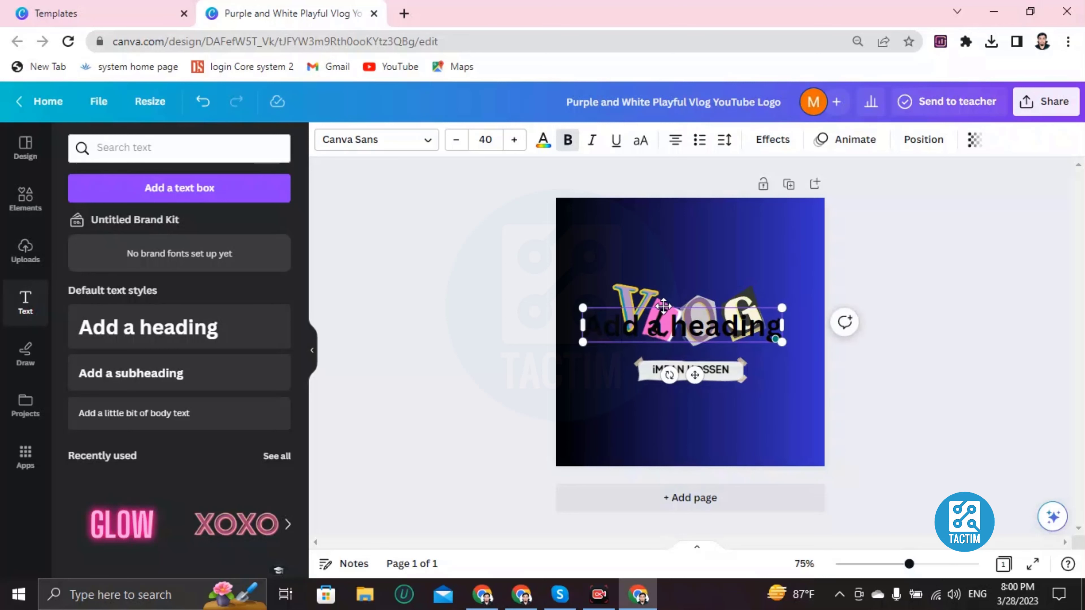
left_click_drag(662, 306, 673, 223)
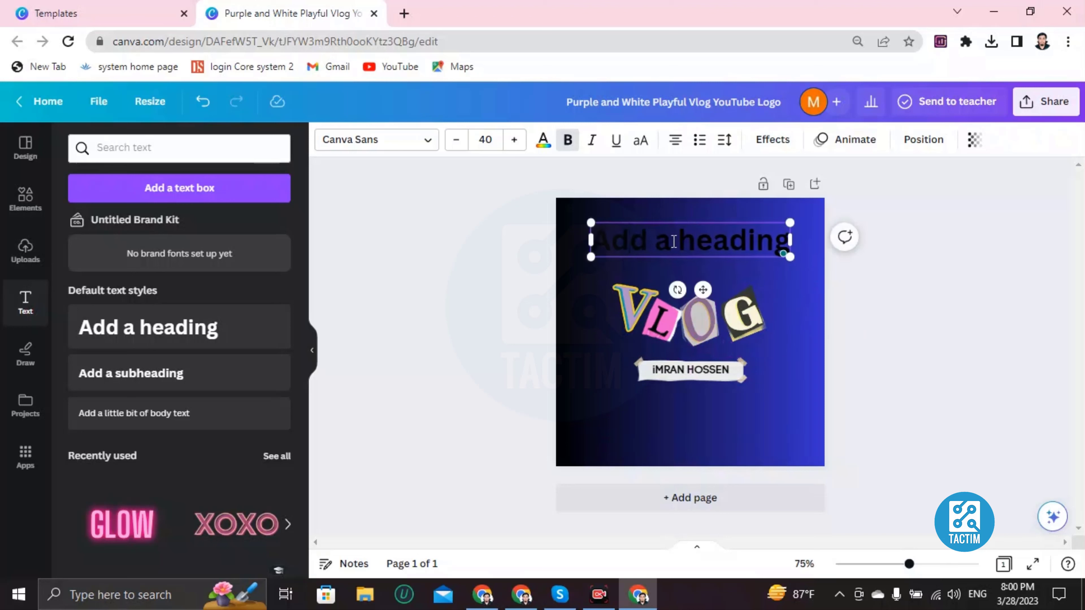
- Change the heading placeholder to 'WELCOME TO THE BLOG' and select all its text
triple_click(699, 239)
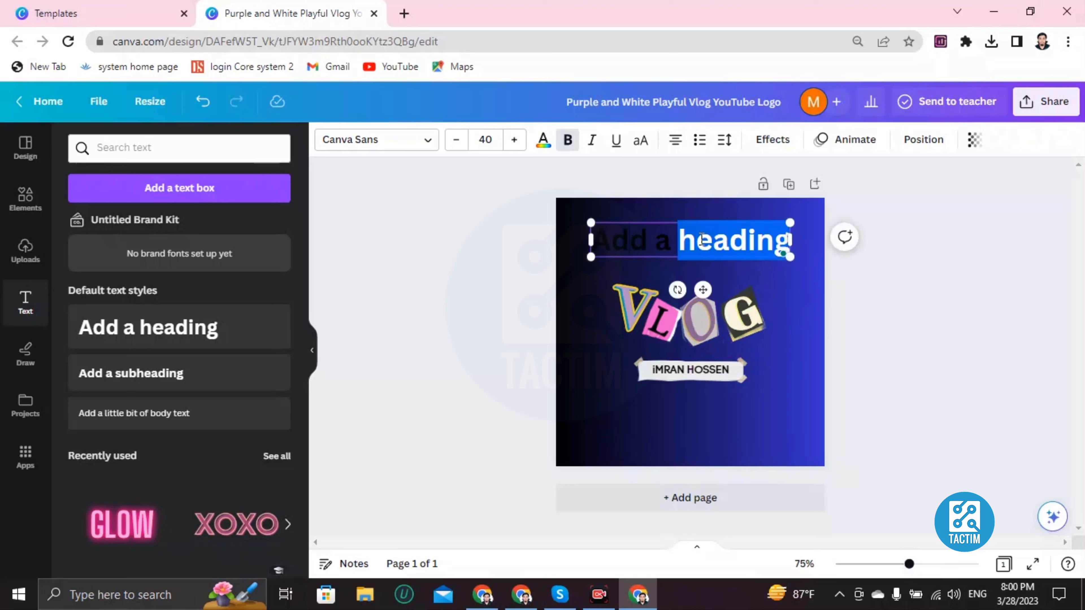
key("BackSpace")
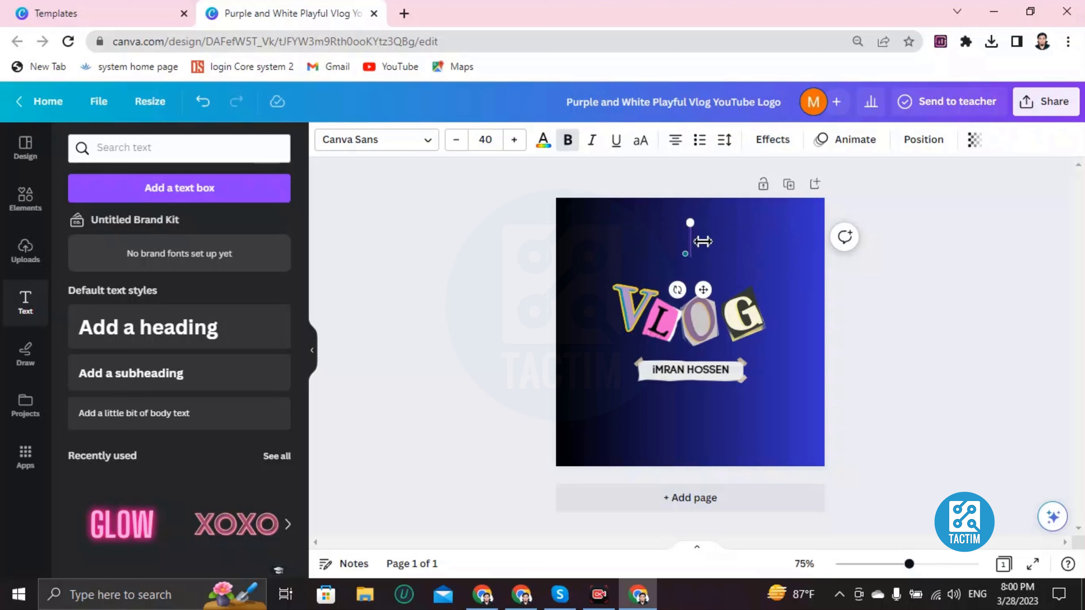
type("WE")
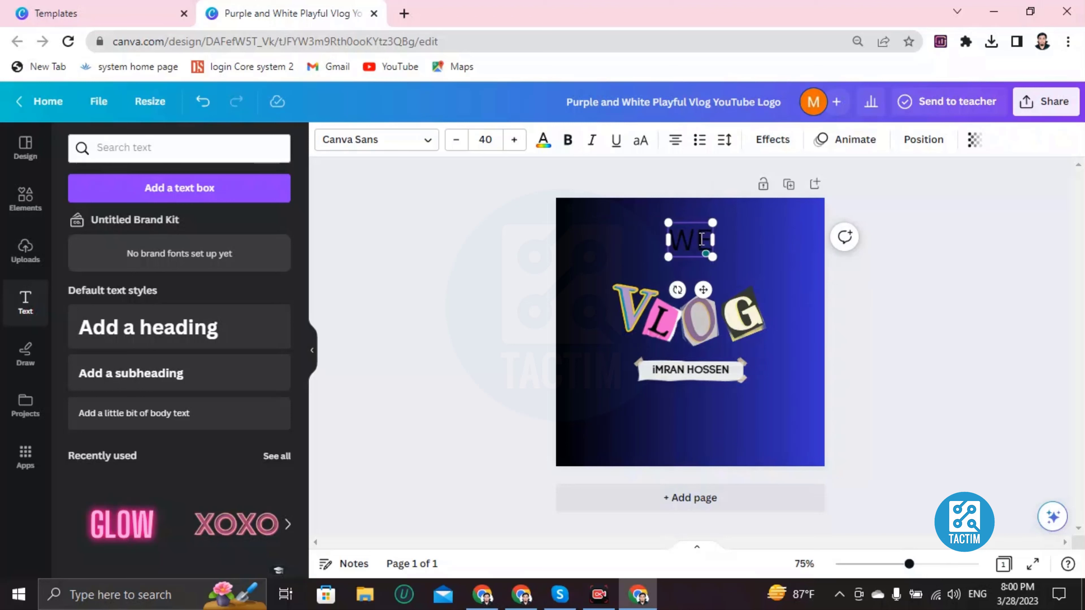
type("LCOME")
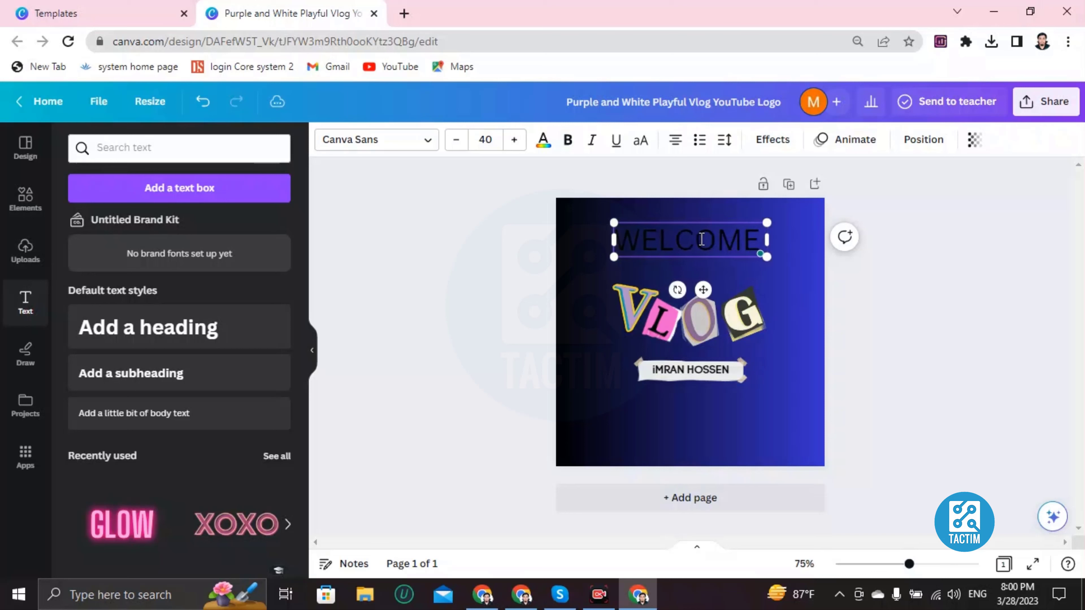
type(" TO THE")
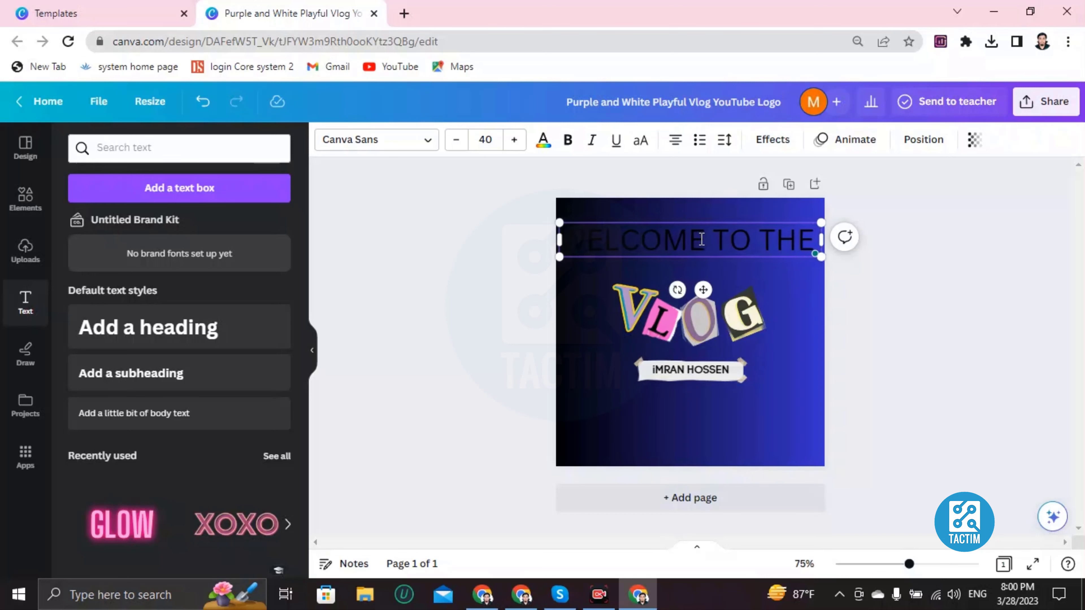
type(" NLP")
key("BackSpace")
key("BackSpace")
key("BackSpace")
key("BackSpace")
type("BLOG")
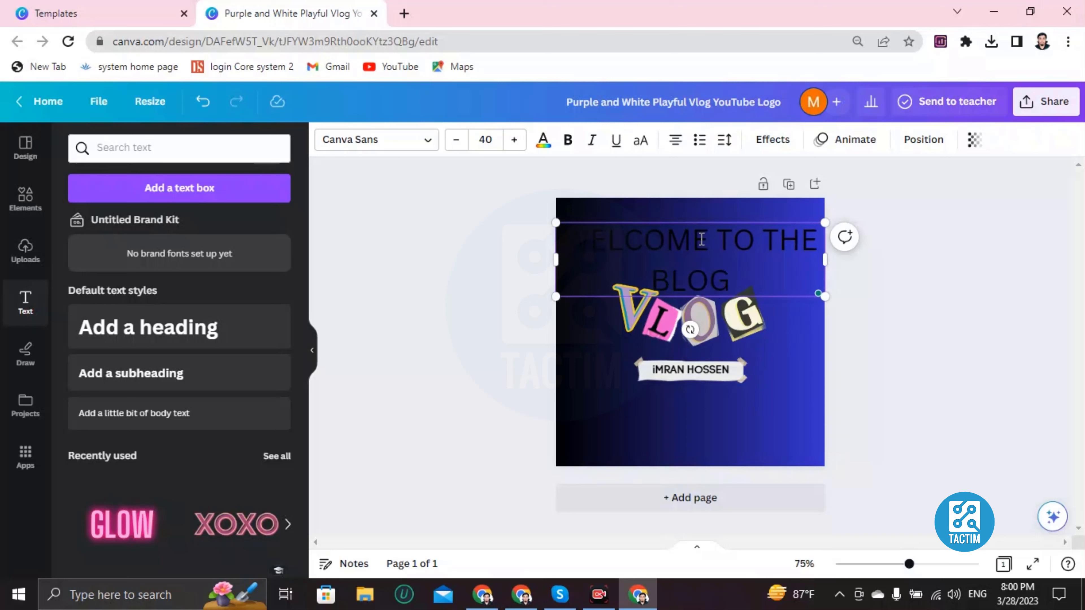
key("ctrl+a")
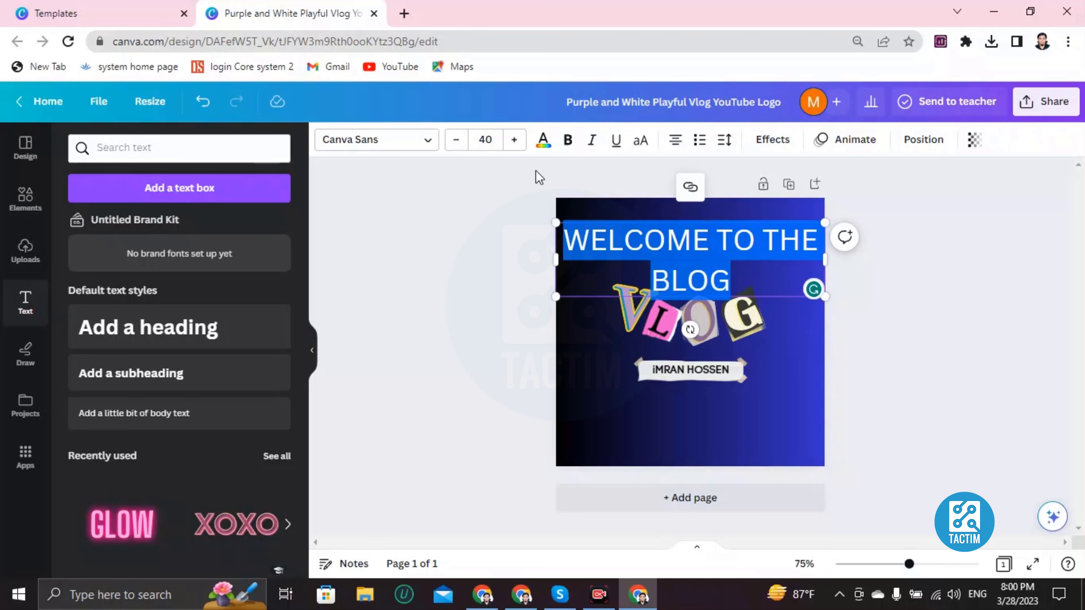
- Shrink the heading font from 40 to 21 so it fits one line, then reselect it
left_click(456, 141)
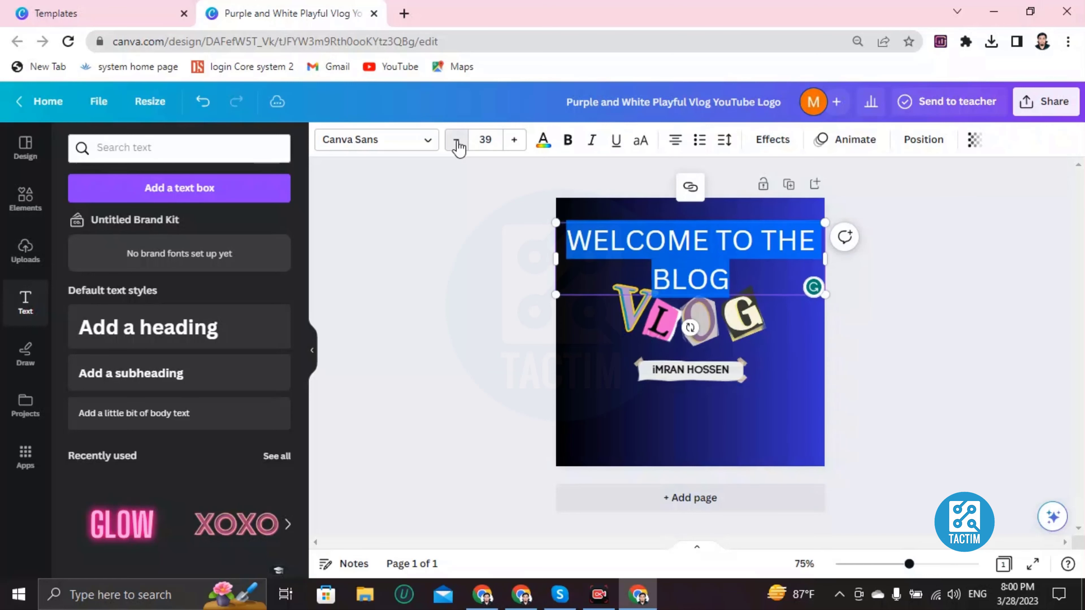
left_click(456, 141)
left_click(457, 141)
left_click(456, 140)
left_click(456, 141)
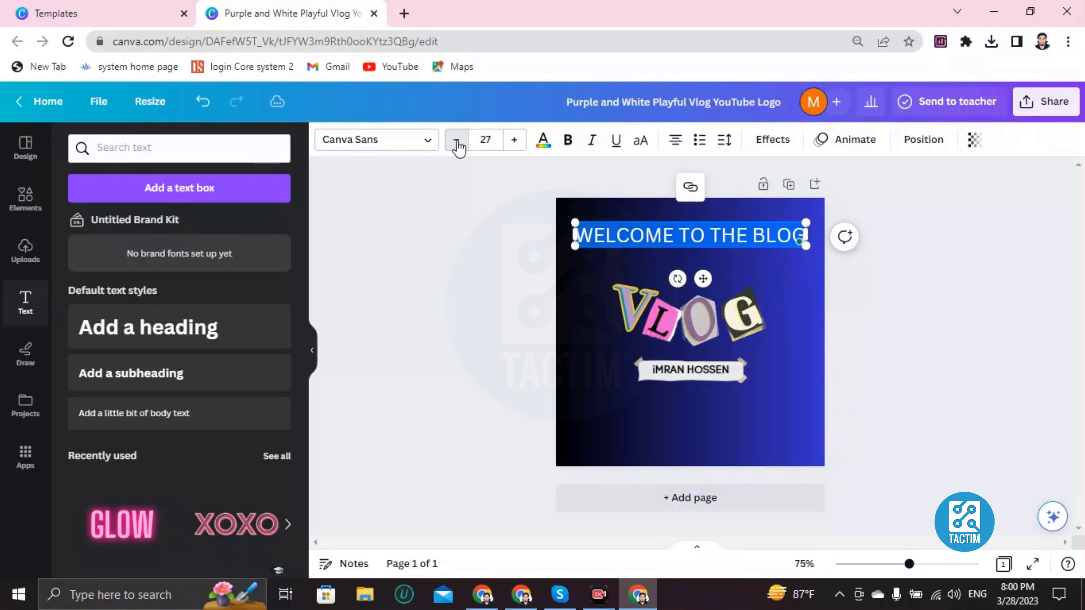
left_click(457, 141)
left_click(456, 141)
left_click(456, 141)
left_click(456, 141)
left_click(456, 141)
triple_click(673, 232)
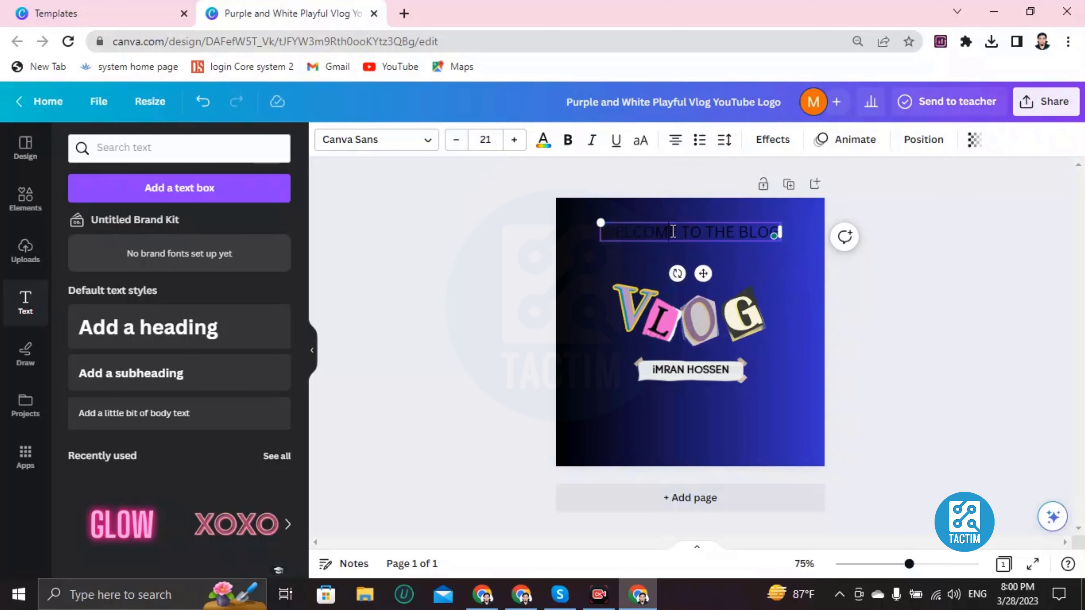
left_click(640, 228)
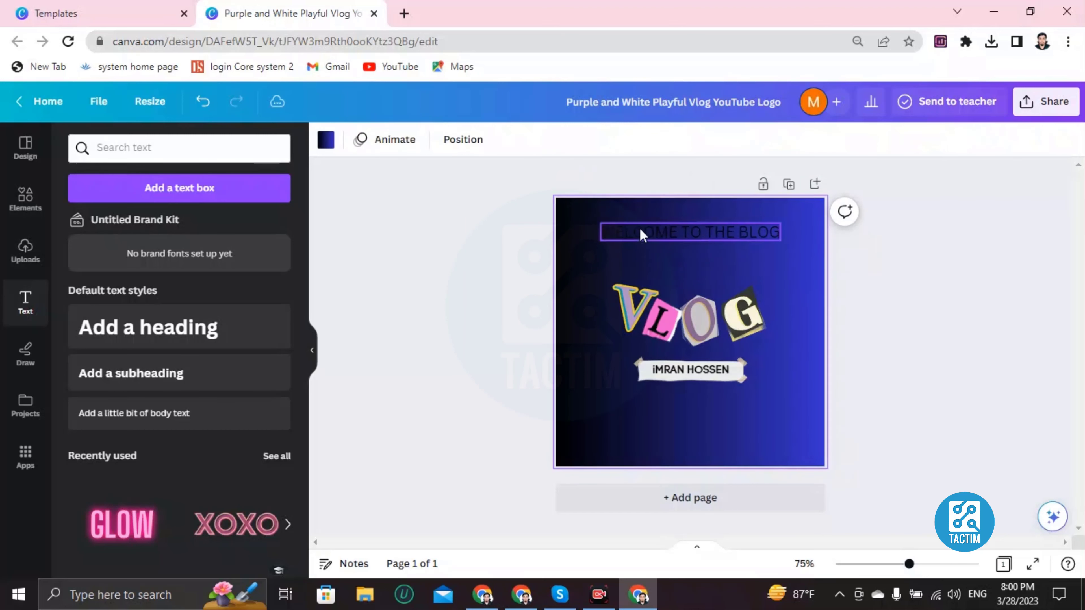
left_click(640, 228)
triple_click(639, 228)
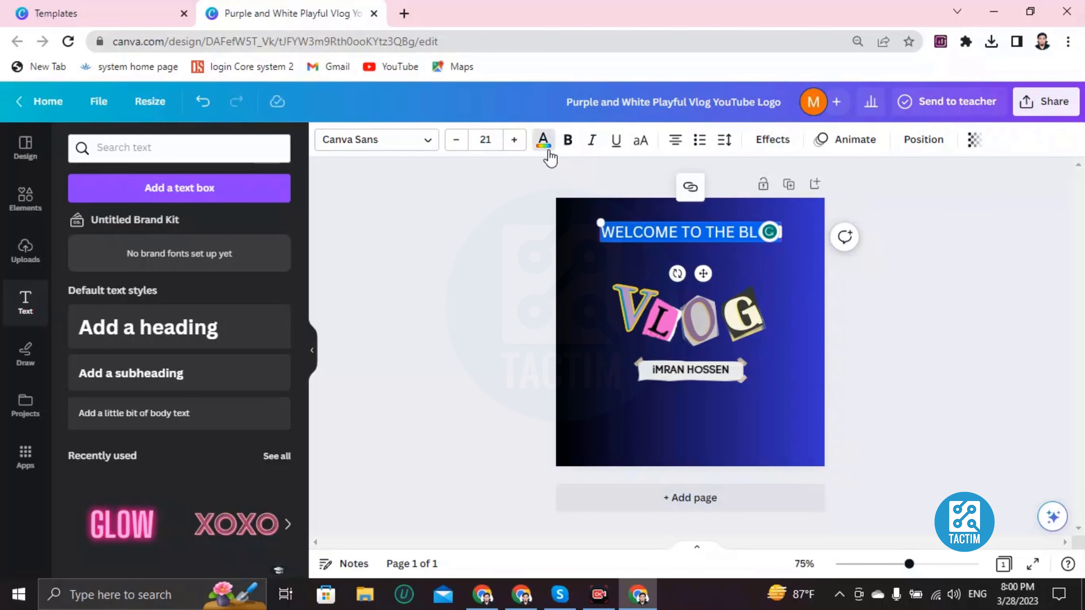
- Make the heading text red
left_click(542, 140)
scroll(186, 444, "down", 2)
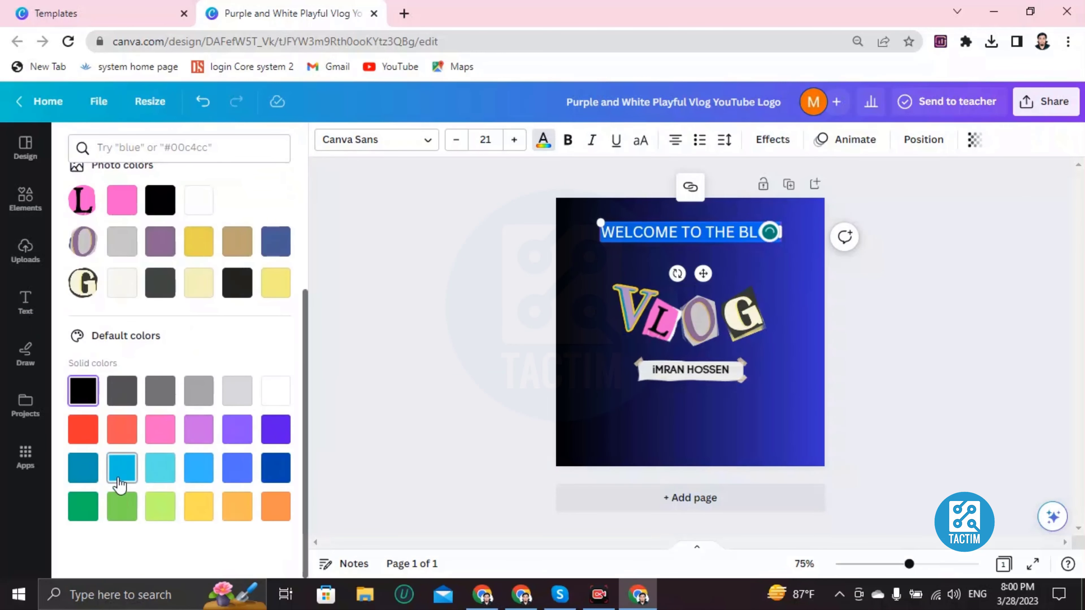
left_click(91, 429)
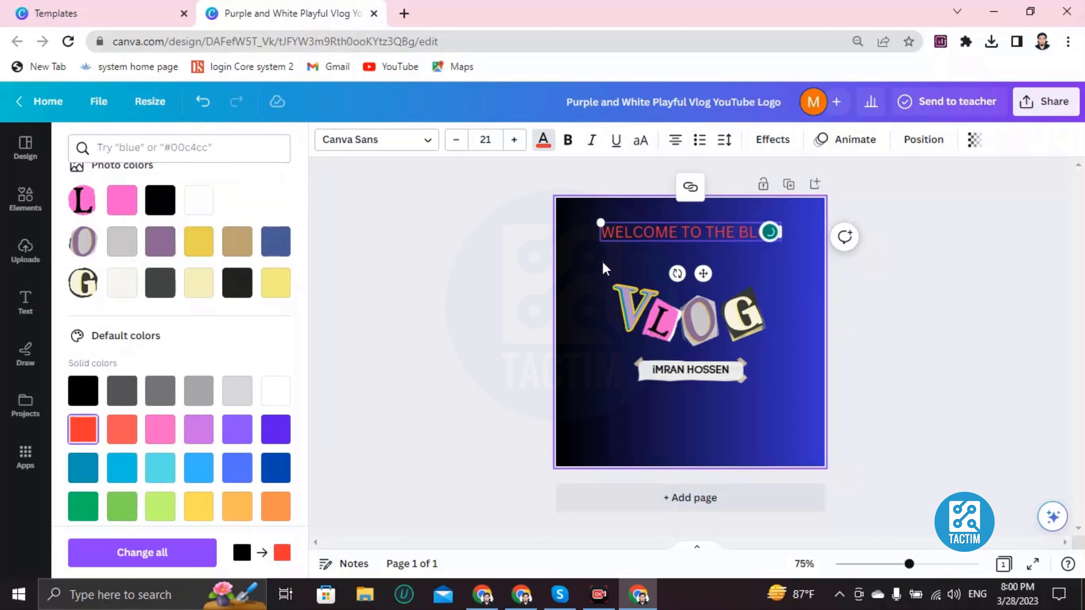
left_click(703, 261)
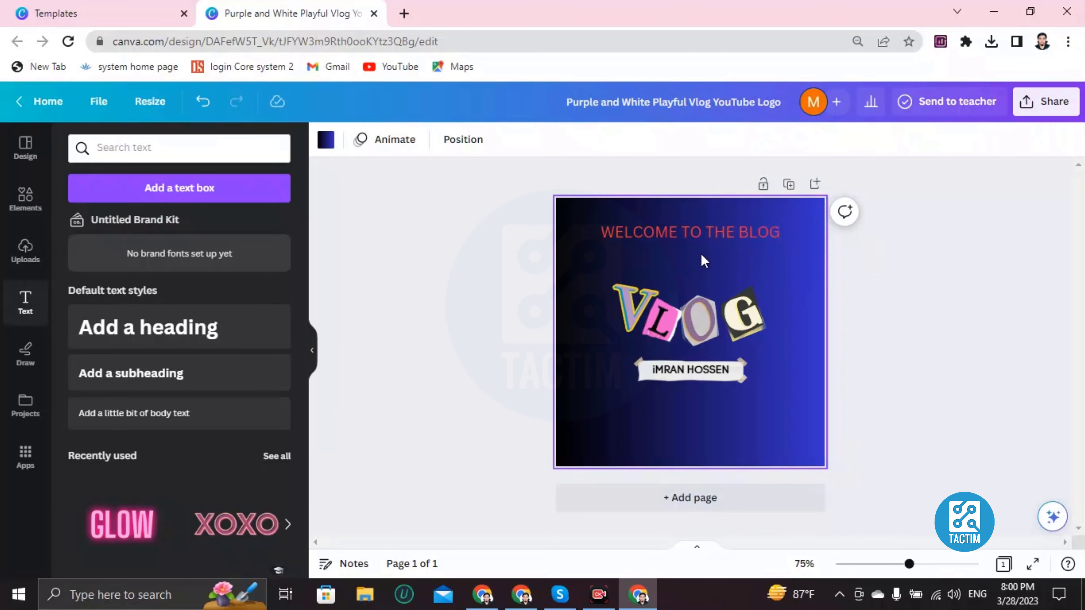
- Change BLOG to VLOG so the heading reads 'WELCOME TO THE VLOG'
left_click(749, 235)
left_click(749, 234)
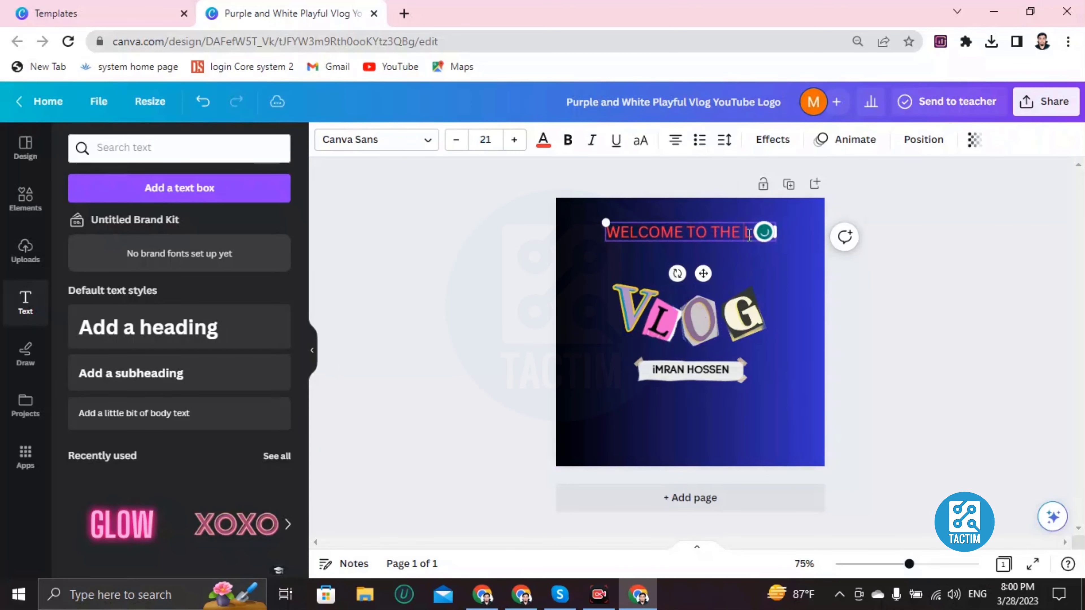
key("BackSpace")
type("VLOG")
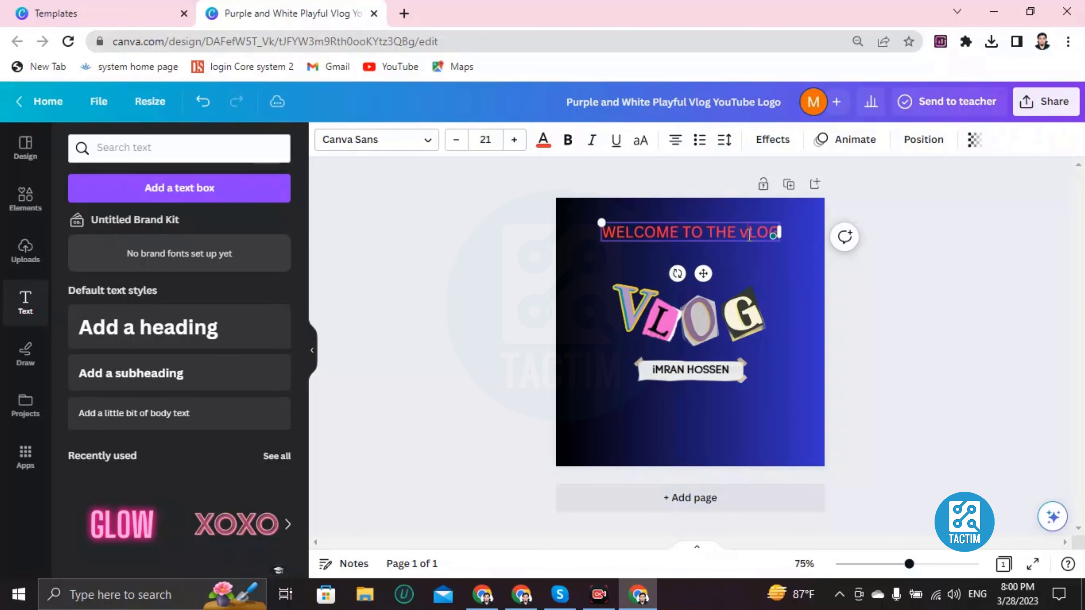
left_click(785, 358)
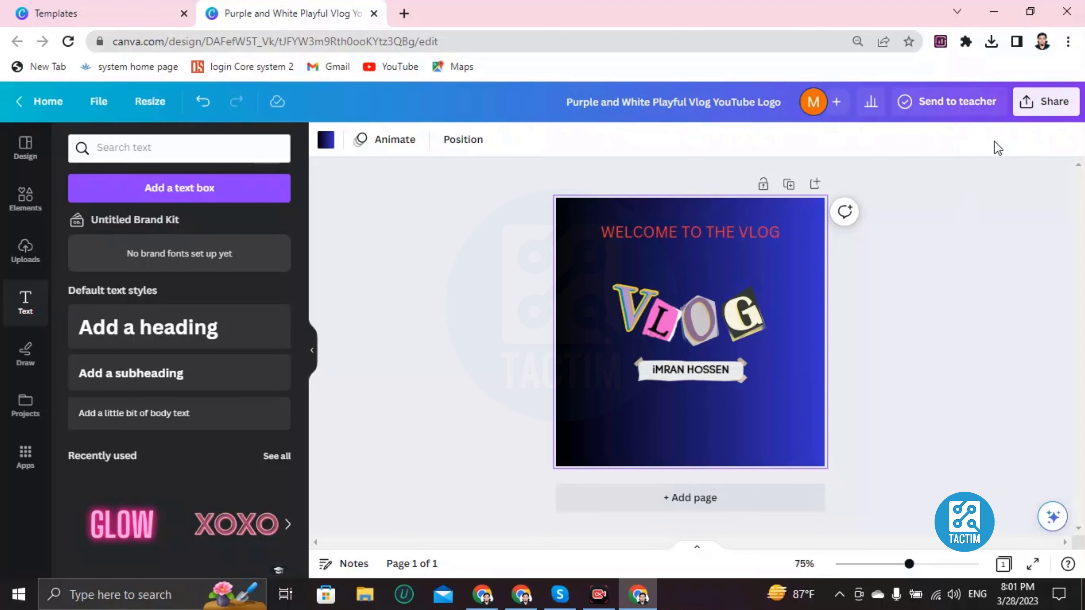
- Change the design's collaboration link to 'Anyone with the link' with edit access
left_click(1037, 114)
scroll(918, 316, "down", 3)
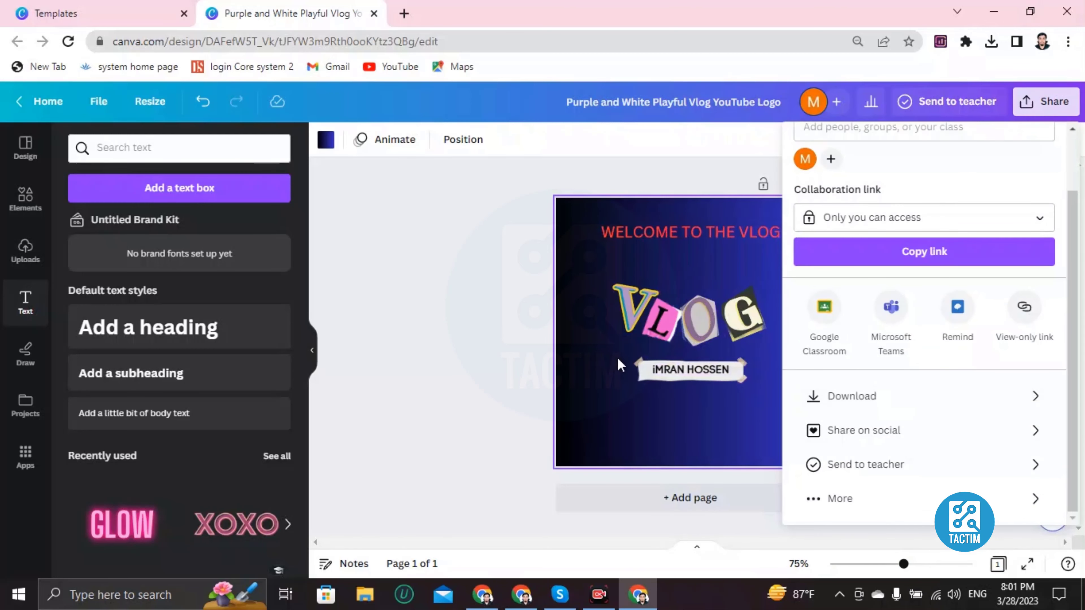
scroll(888, 333, "up", 3)
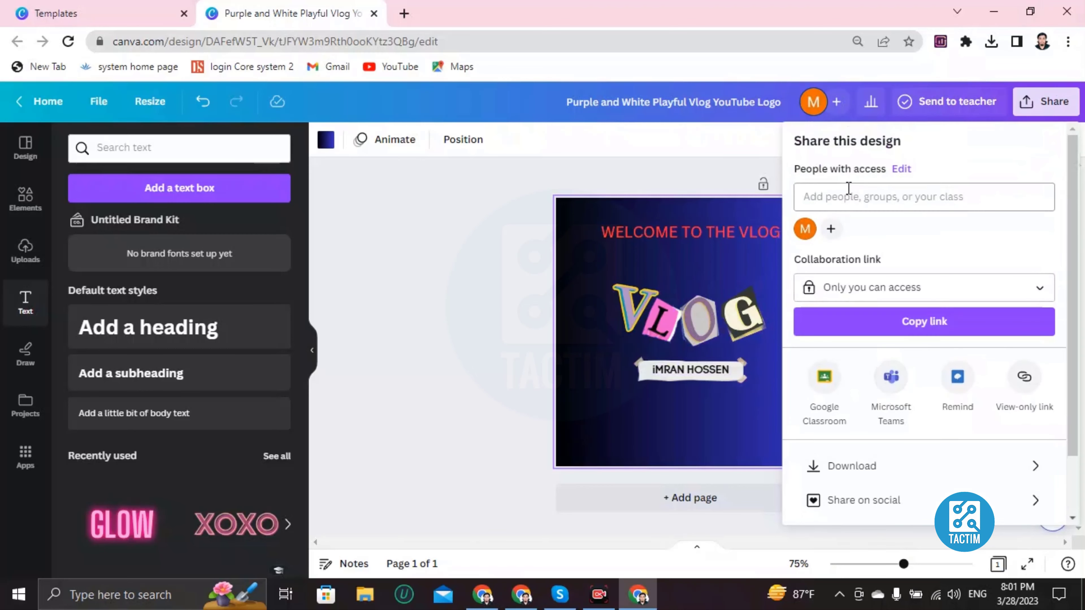
left_click(861, 294)
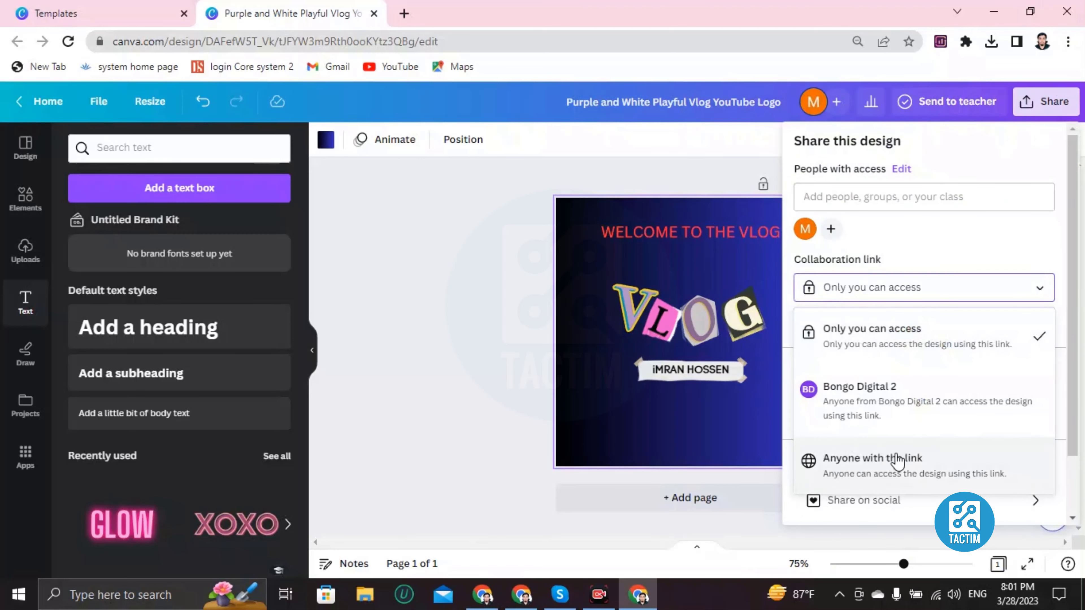
left_click(897, 461)
left_click(872, 197)
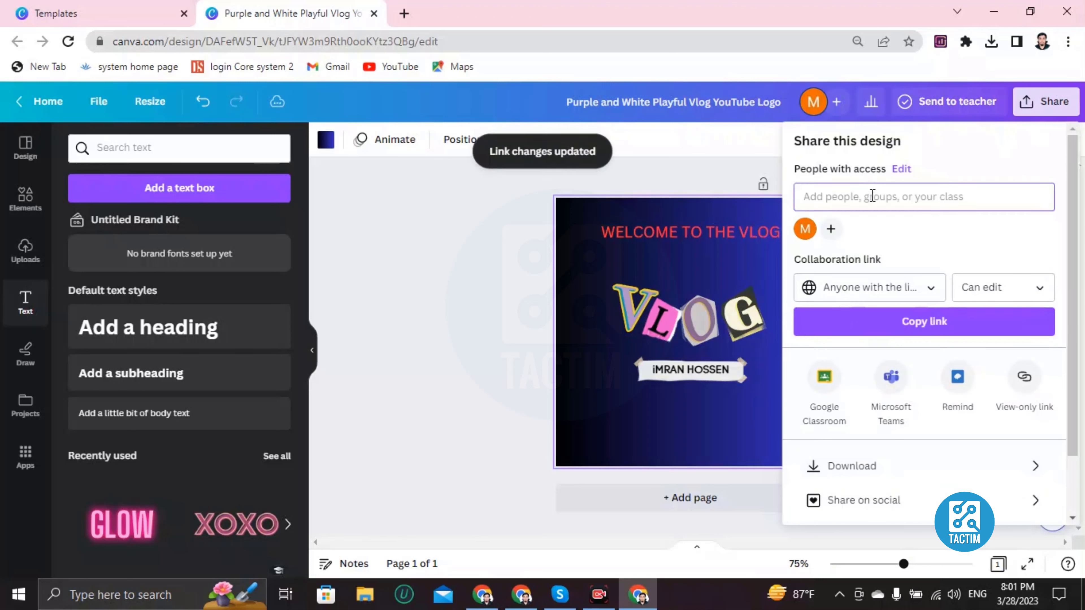
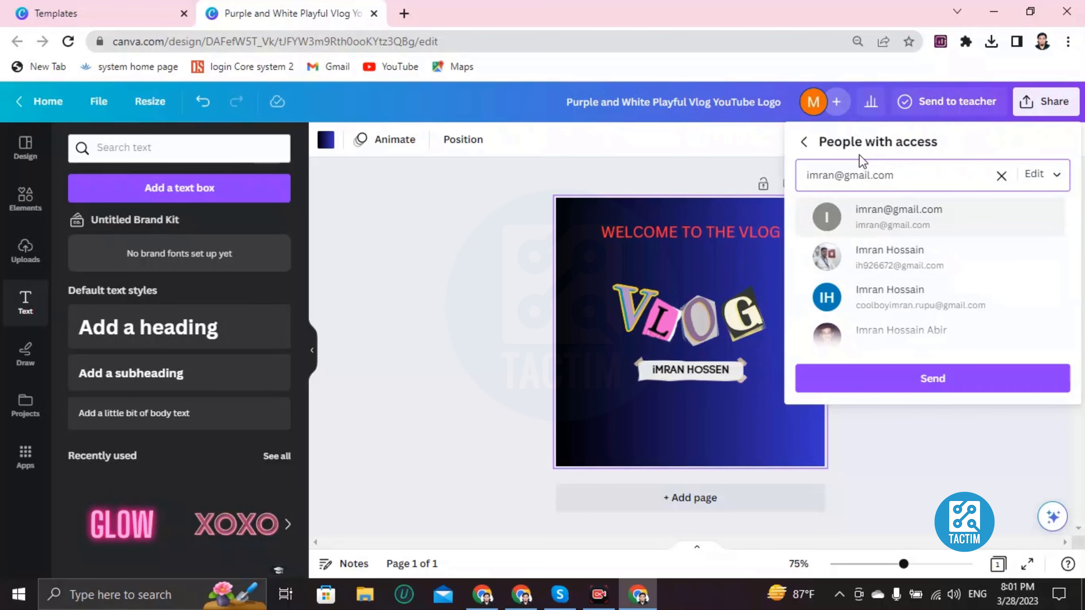
- Enter the collaborator's e-mail address as a person with access, then close the share panel
left_click(442, 243)
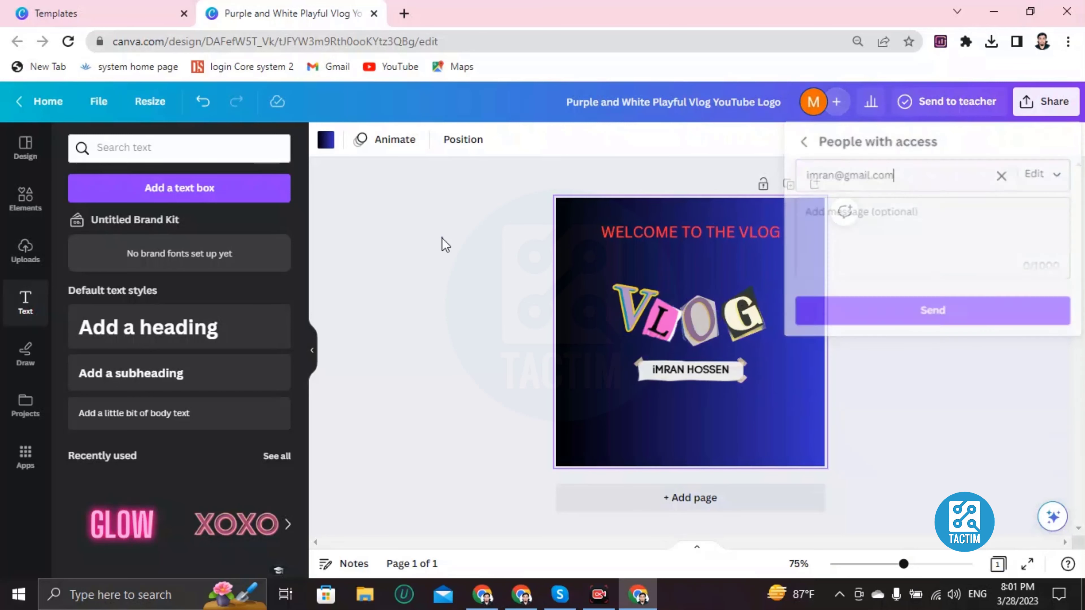